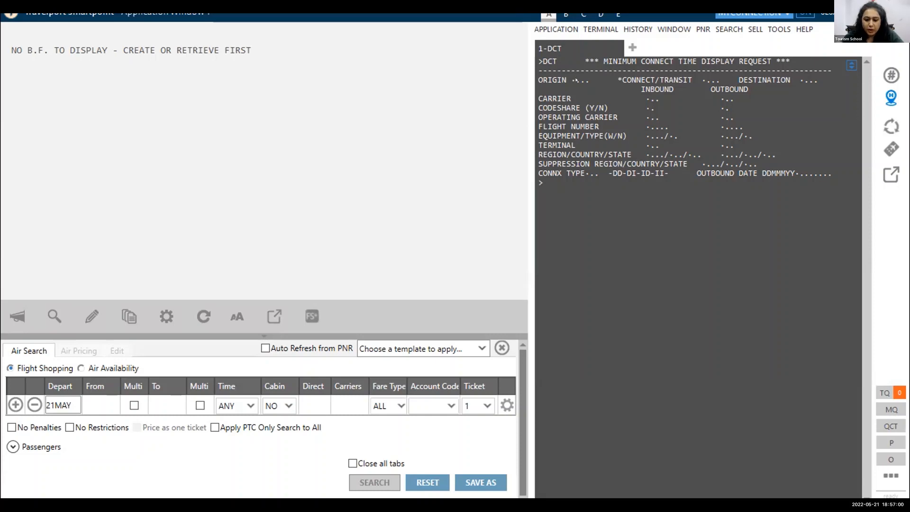
Request the minimum connect time table for origin DEL, connection point IST and destination NYC.
type("DEL")
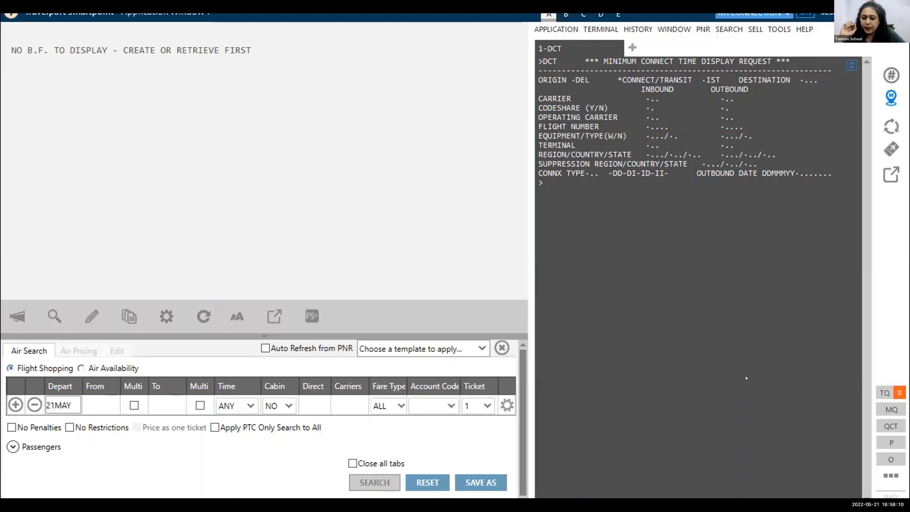
left_click(801, 79)
type("NYC")
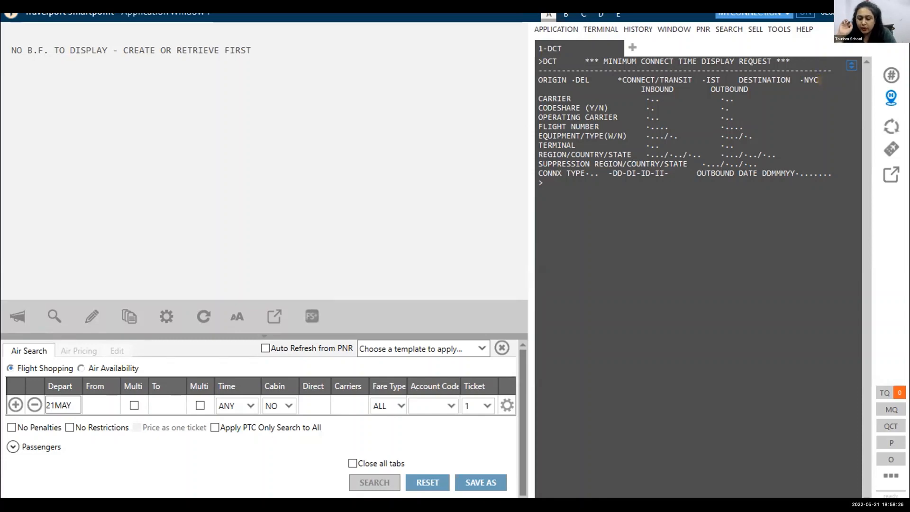
key("Return")
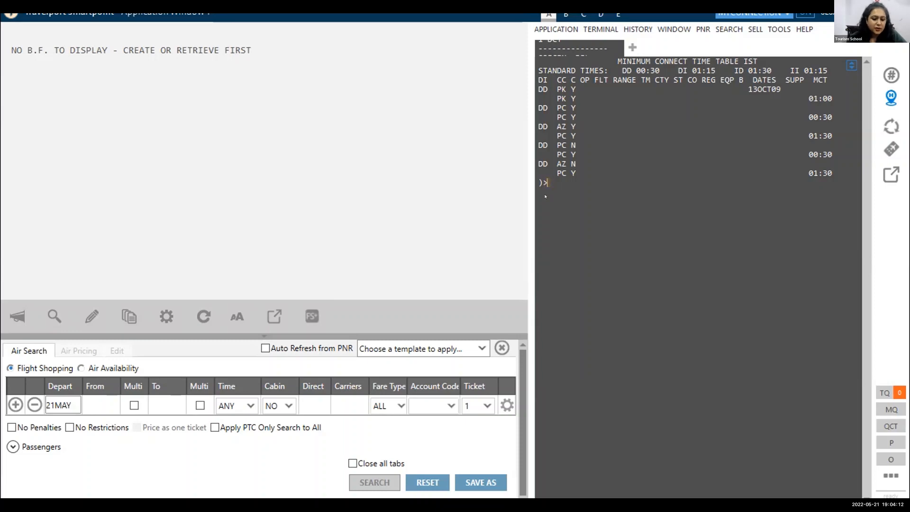
Page forward with MD through the IST minimum connect time table, past the DD, DI and ID entries, to the II entries.
type("MD")
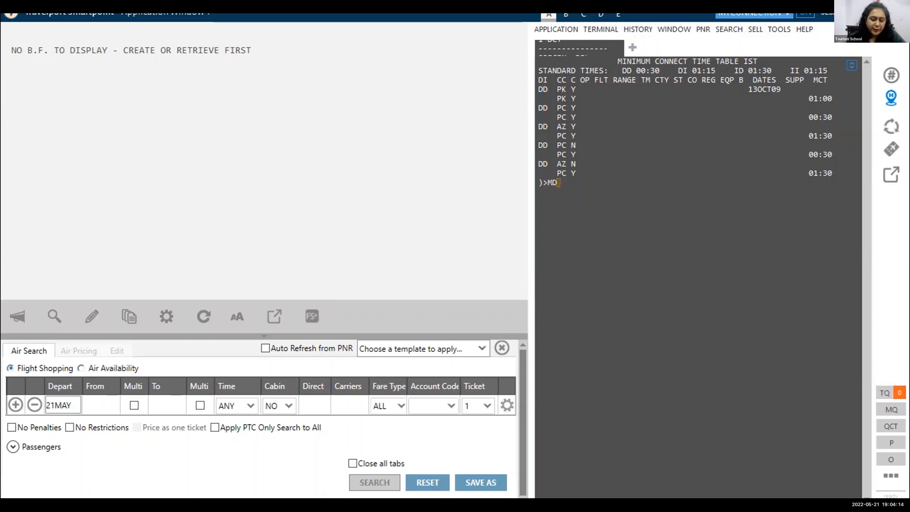
key("Return")
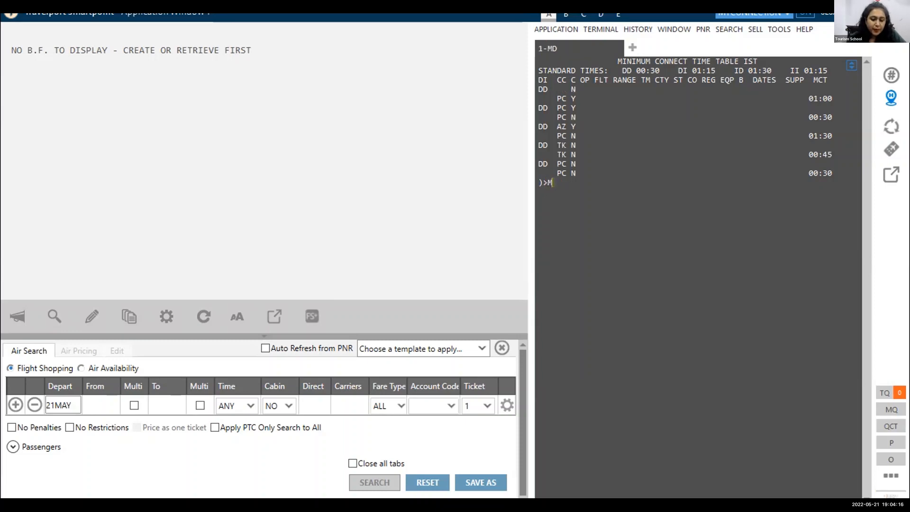
type("MD")
key("Return")
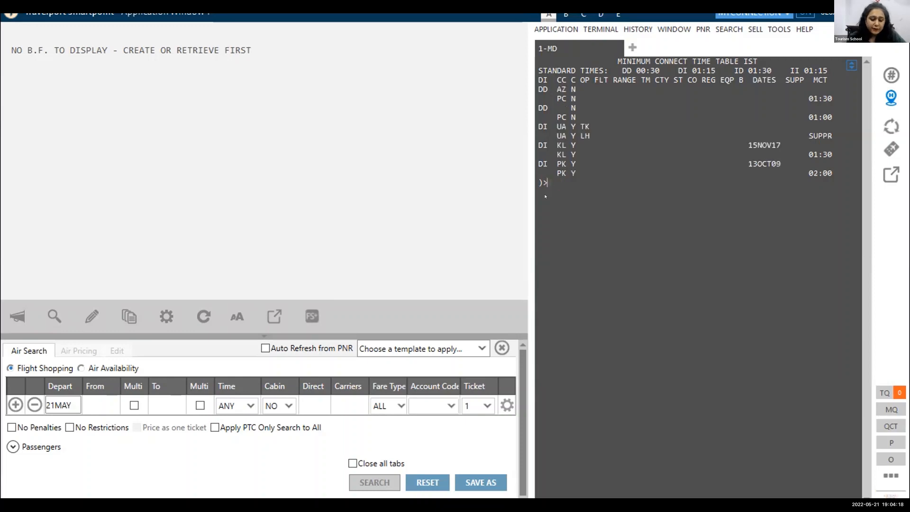
type("MD")
key("Return")
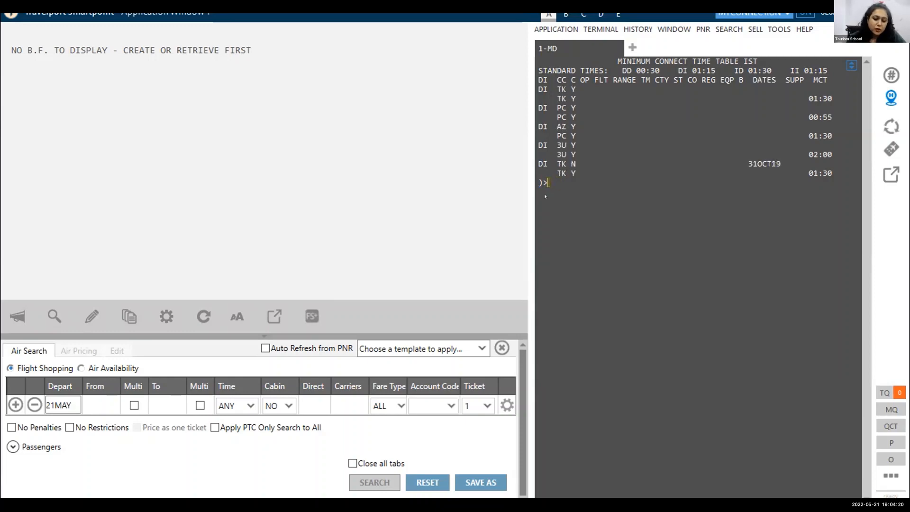
key("Return")
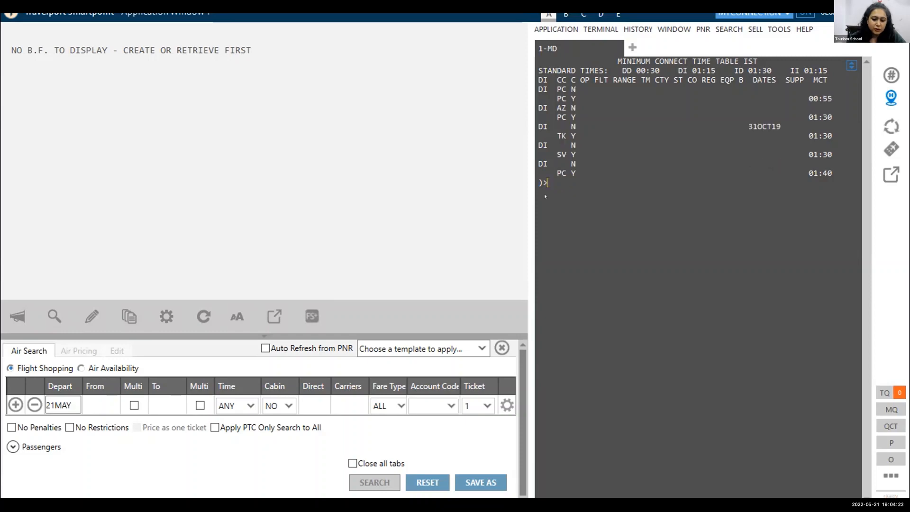
type("MD")
key("Return")
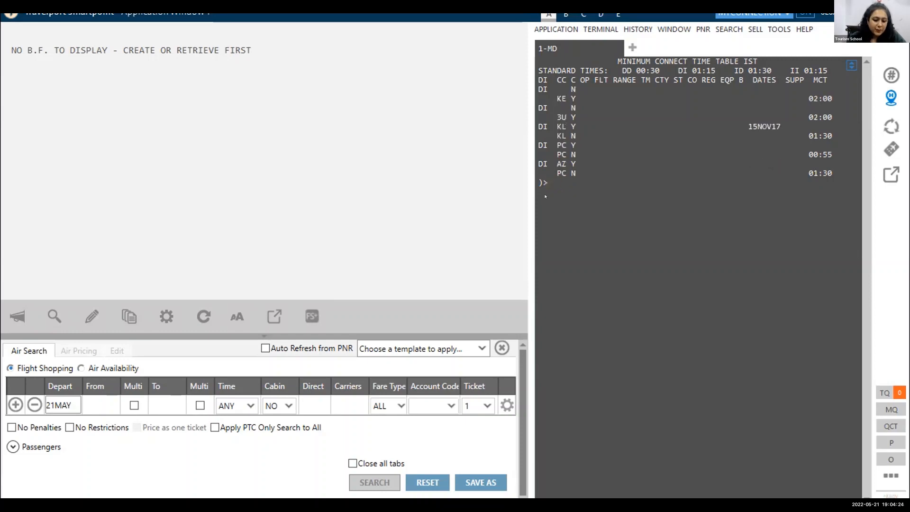
type("MD")
key("Return")
type("M")
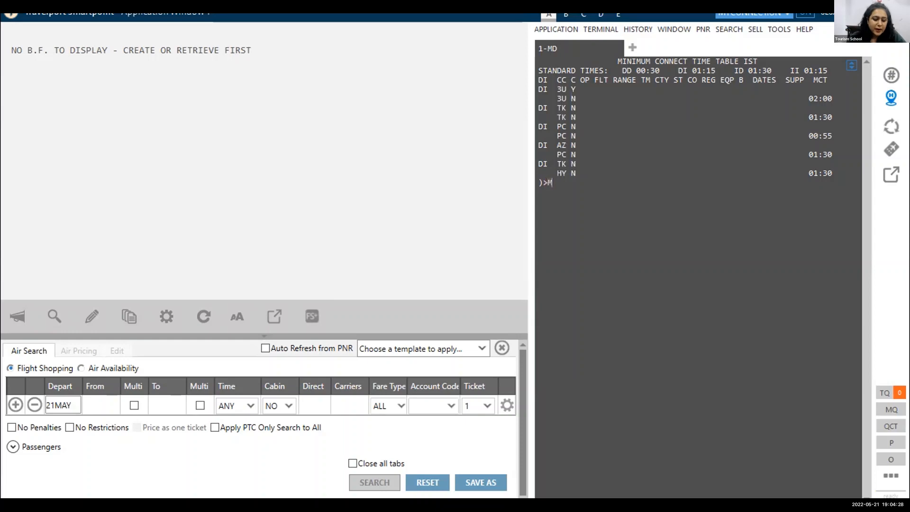
type("D")
key("Return")
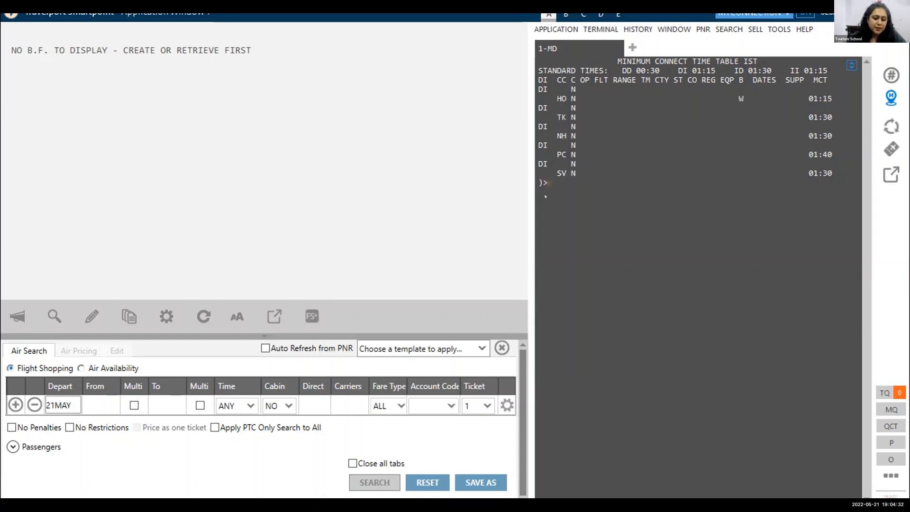
type("MD")
key("Return")
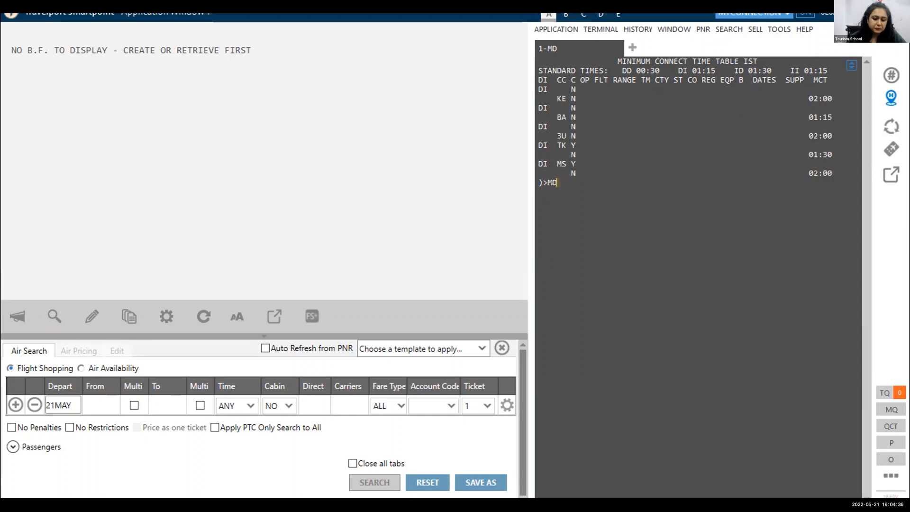
key("Return")
type("MD")
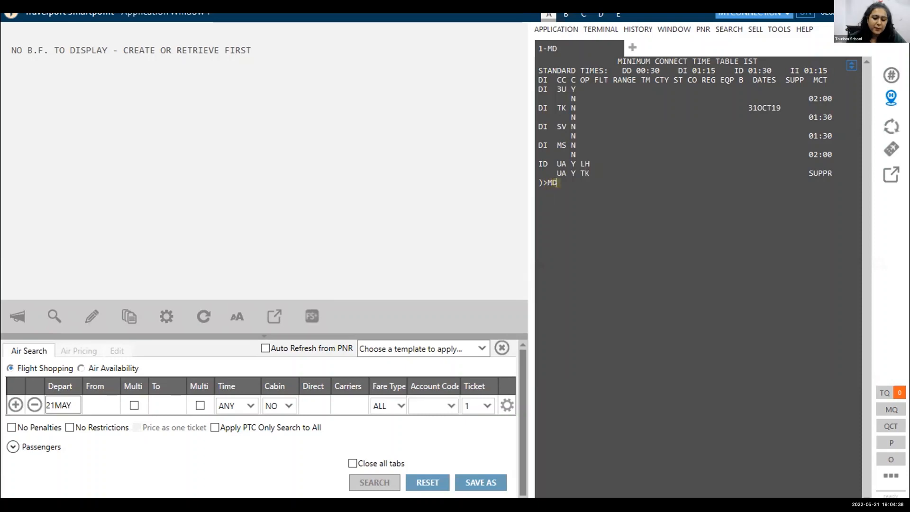
key("Return")
type("MD")
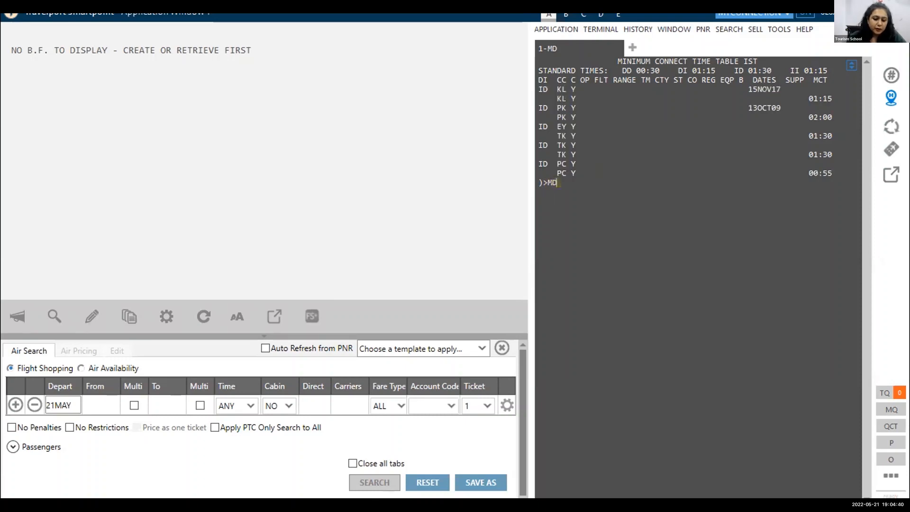
key("Return")
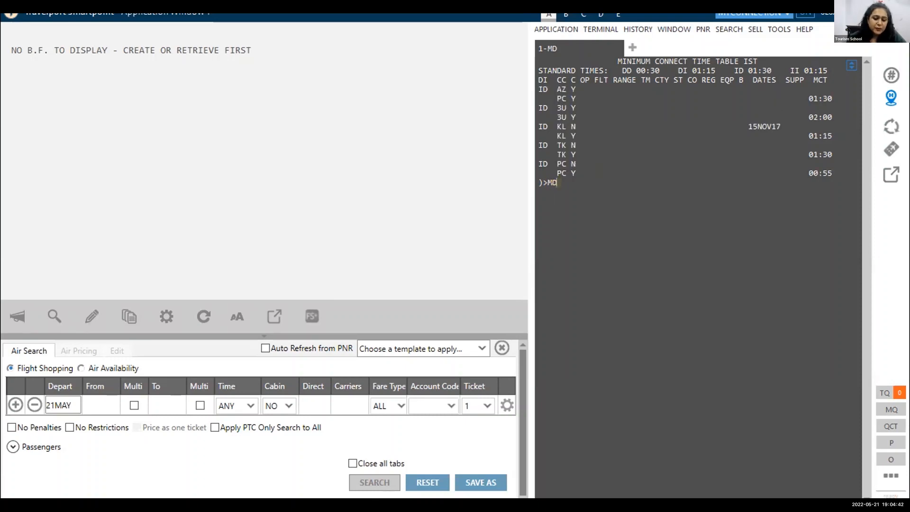
type("MD")
key("Return")
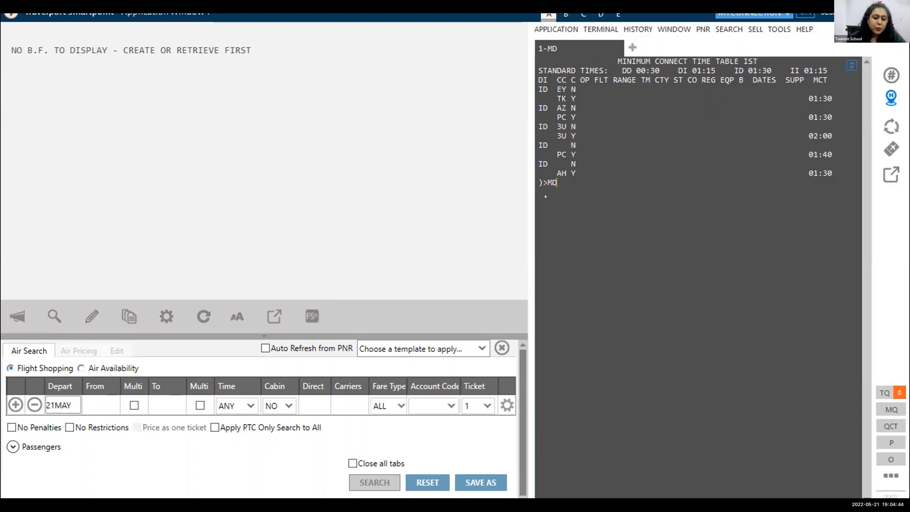
key("Return")
type("MD")
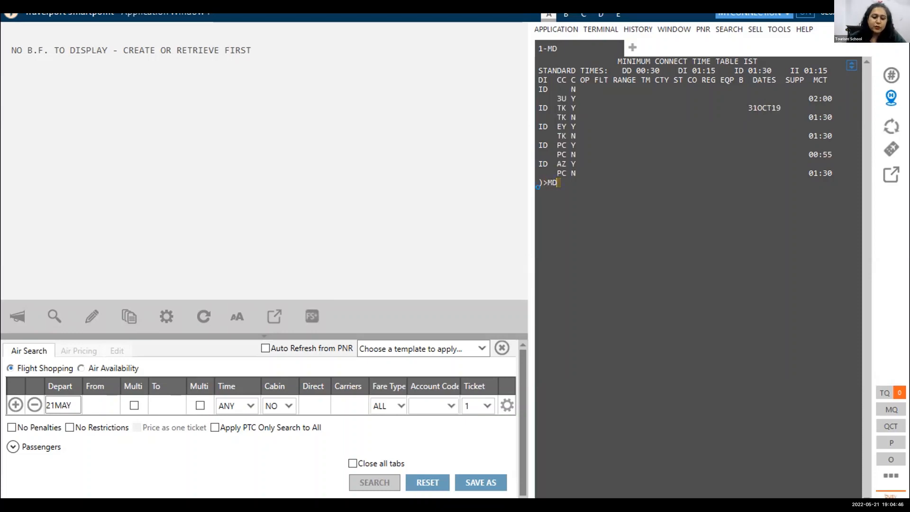
key("Return")
key("Return")
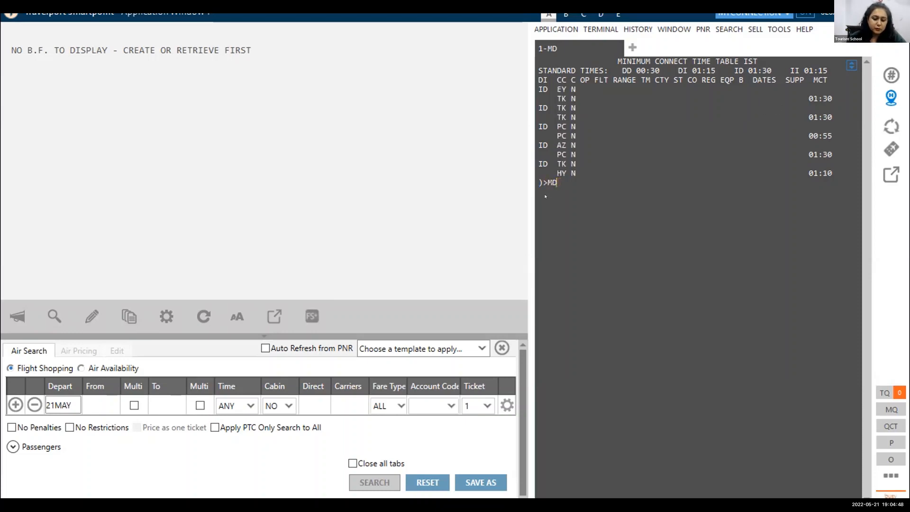
type("MD")
key("Return")
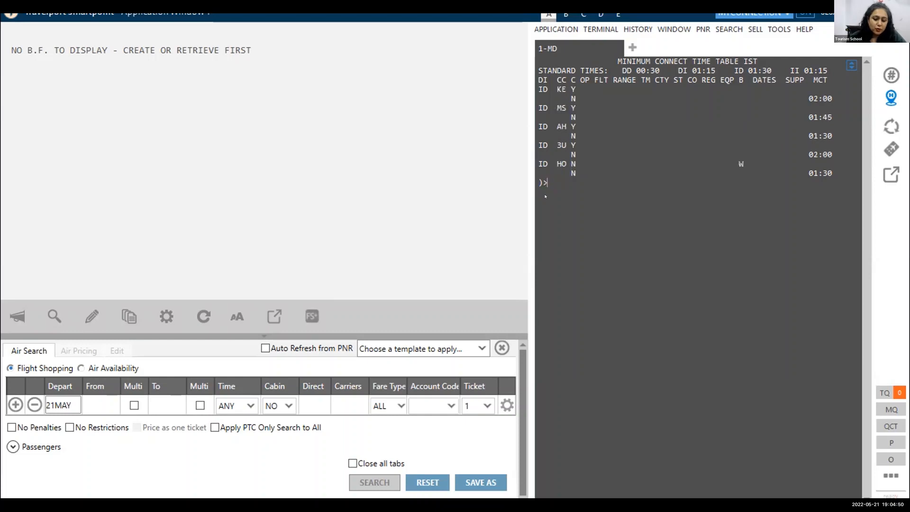
type("MD")
key("Return")
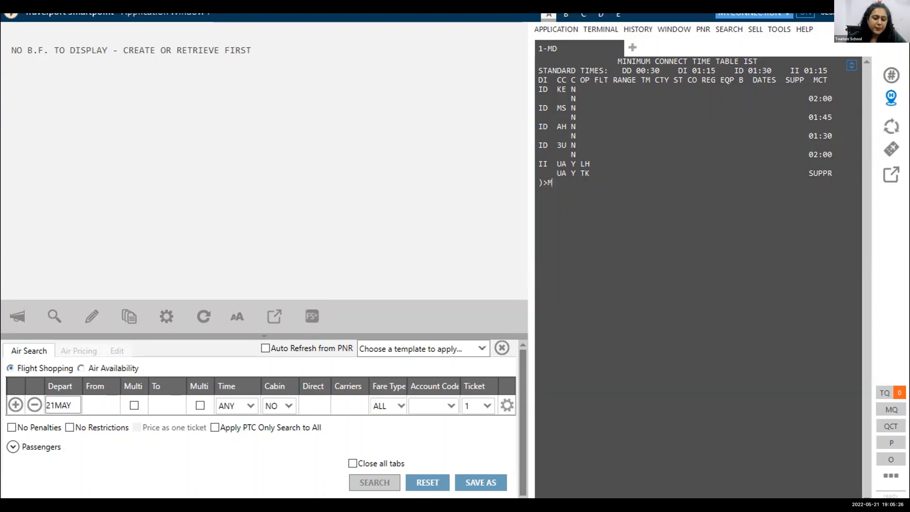
type("D")
key("Return")
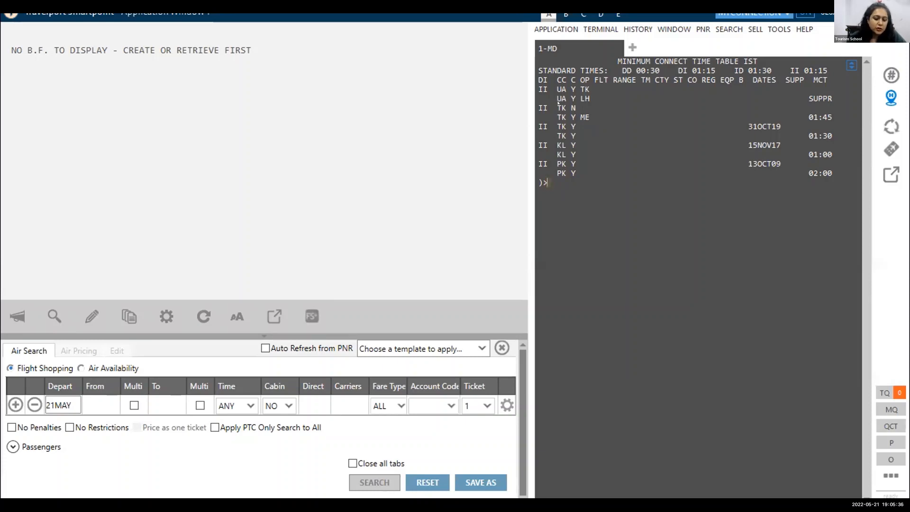
Examine the II entry for TK connecting to TK operated by ME, including its minimum connect time, and the PK entry.
left_click_drag(575, 108, 570, 108)
double_click(587, 116)
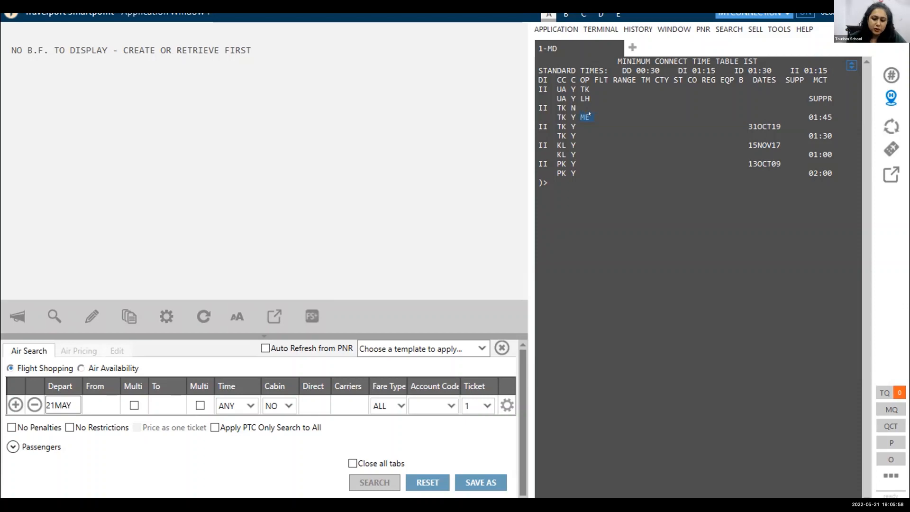
left_click_drag(809, 116, 831, 113)
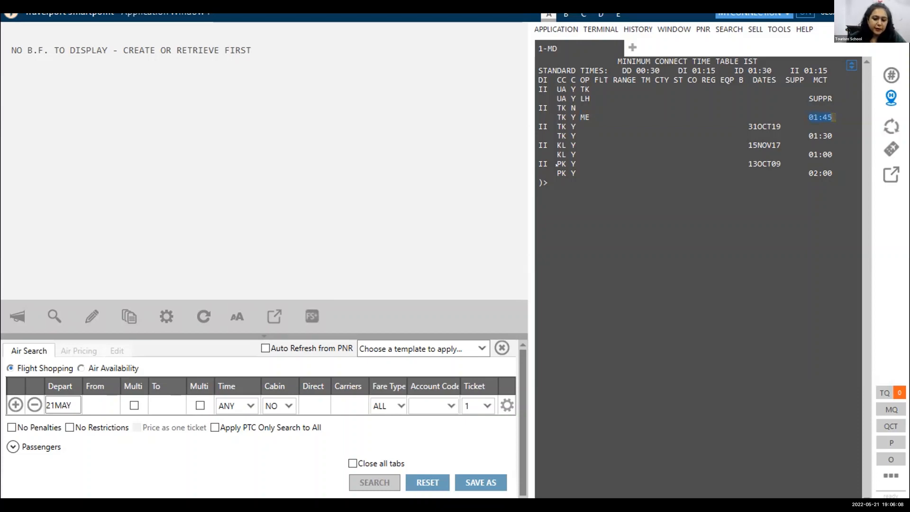
left_click_drag(557, 164, 558, 164)
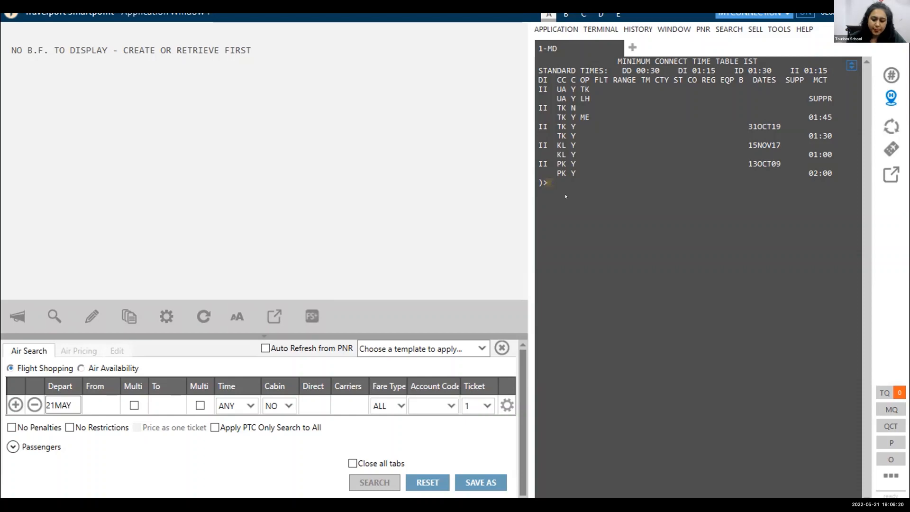
Move down one page with MD and examine the II entry for AZ connecting to PC.
type("MD")
key("Return")
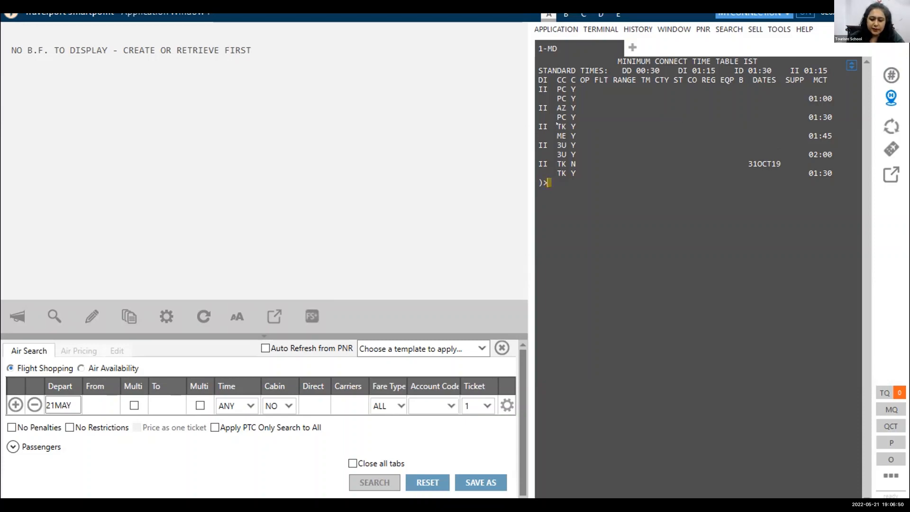
left_click(569, 107)
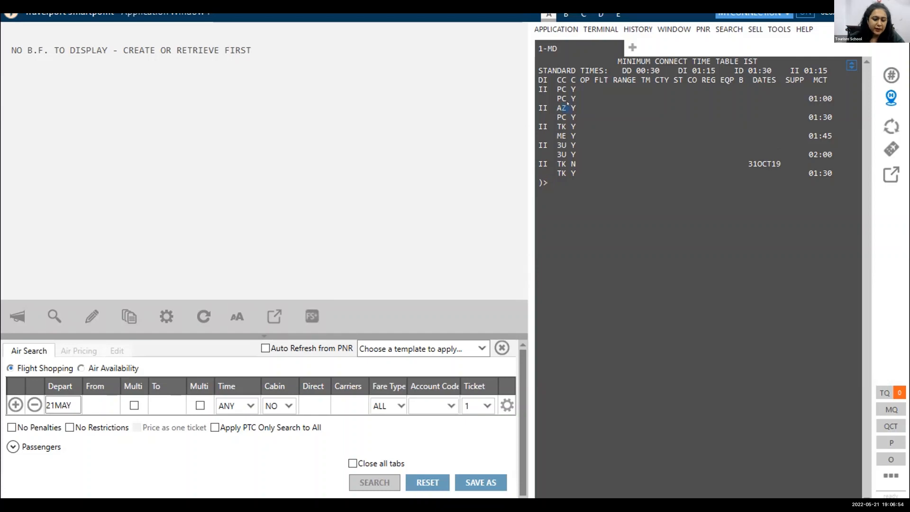
double_click(568, 103)
left_click(568, 104)
Ignore the current table and open a blank minimum connect time request form with DCT.
type("I")
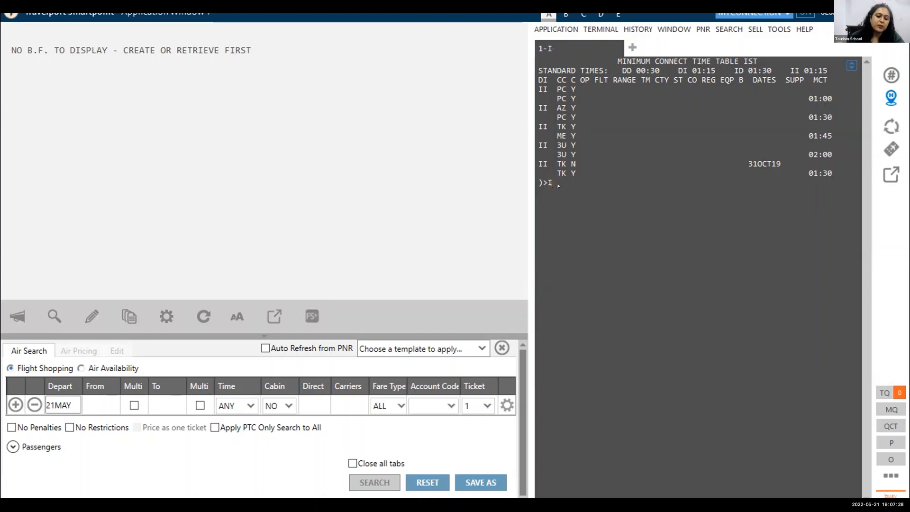
key("Return")
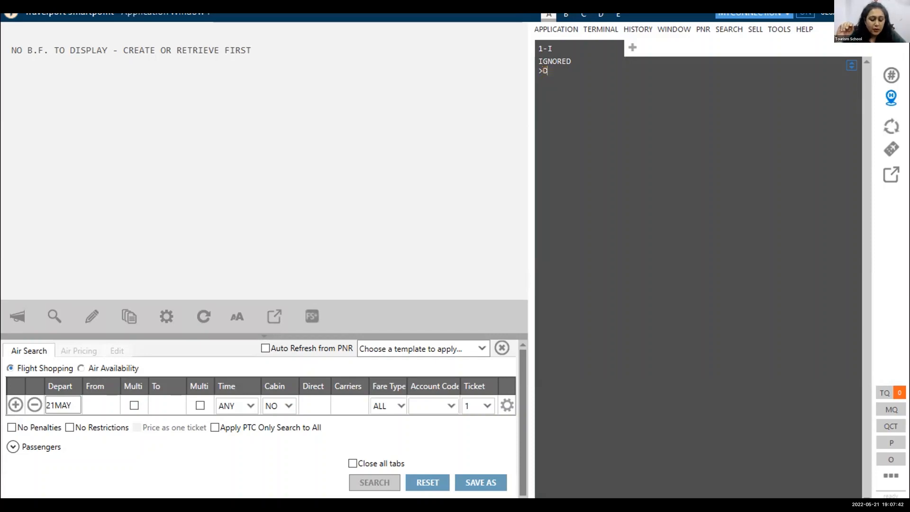
type("DCT")
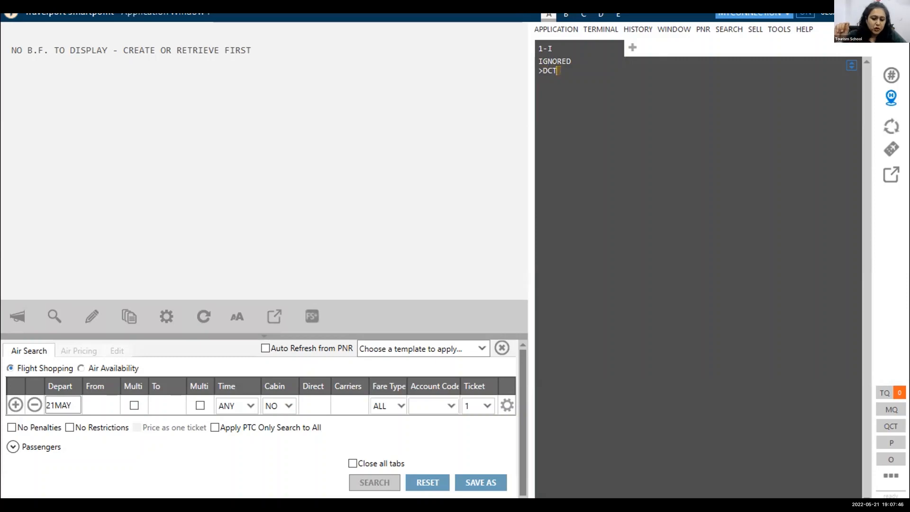
key("Return")
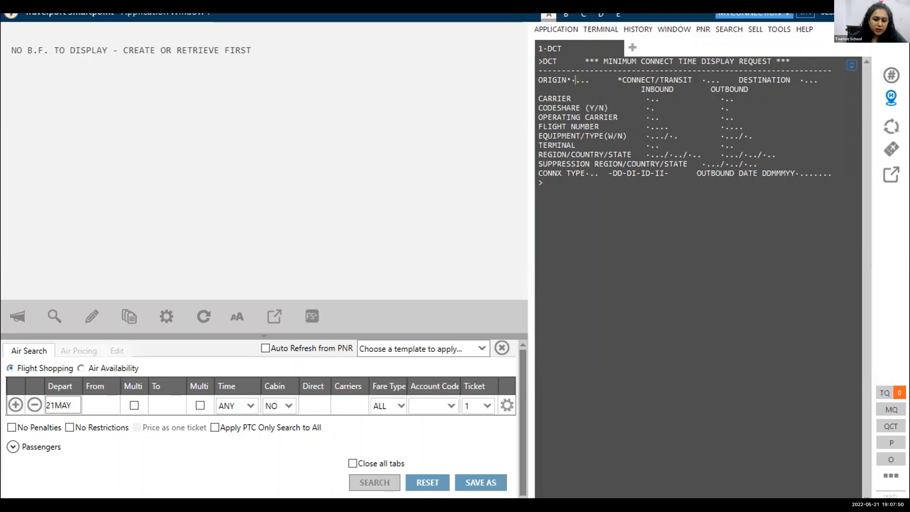
key("Tab")
type("DEL")
type("IST")
left_click(555, 185)
type("DCT")
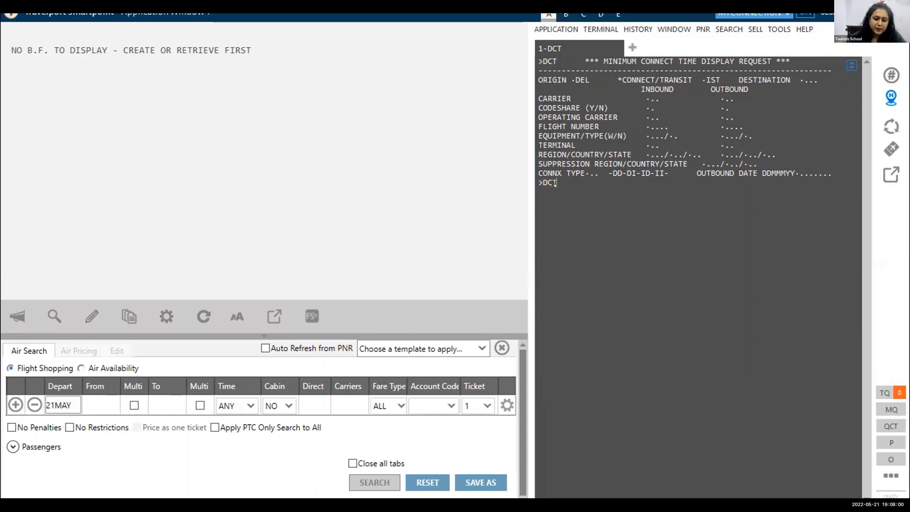
key("Return")
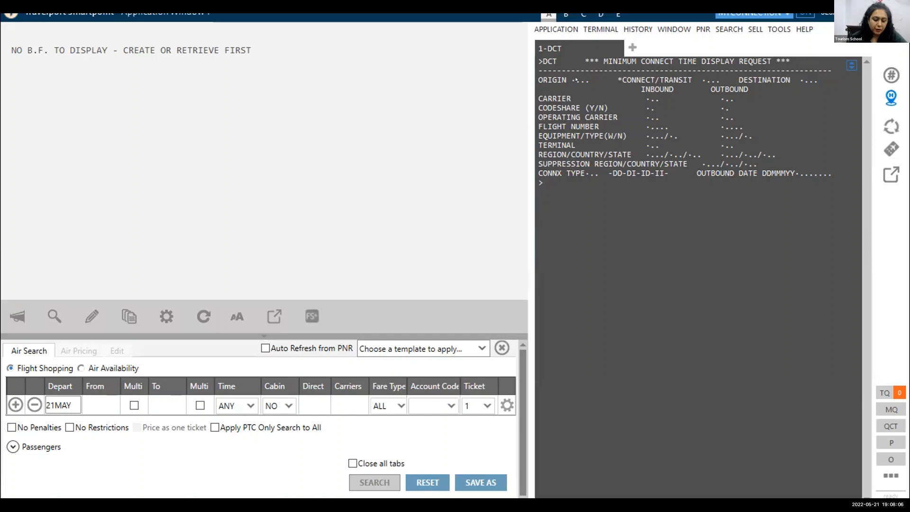
Fill in the connect time request with origin CHI, connect/transit point SFO and destination YVR.
type("CHI")
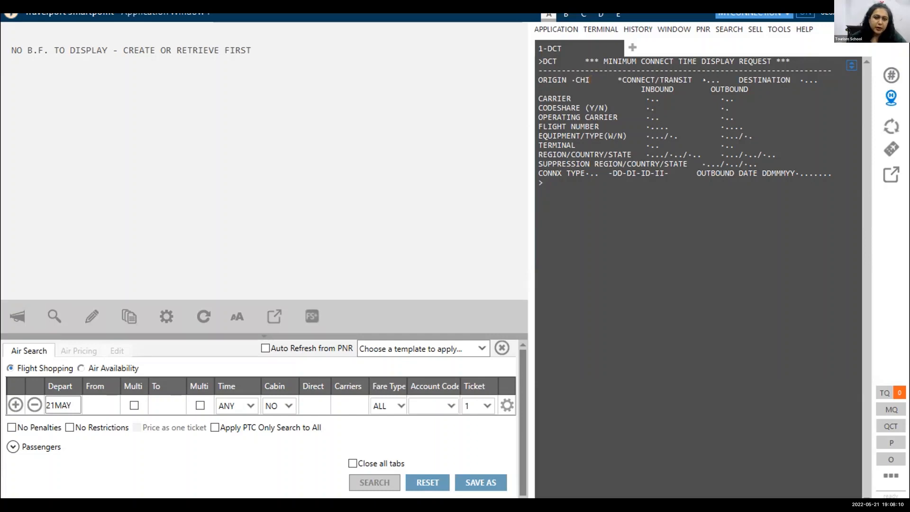
left_click(704, 79)
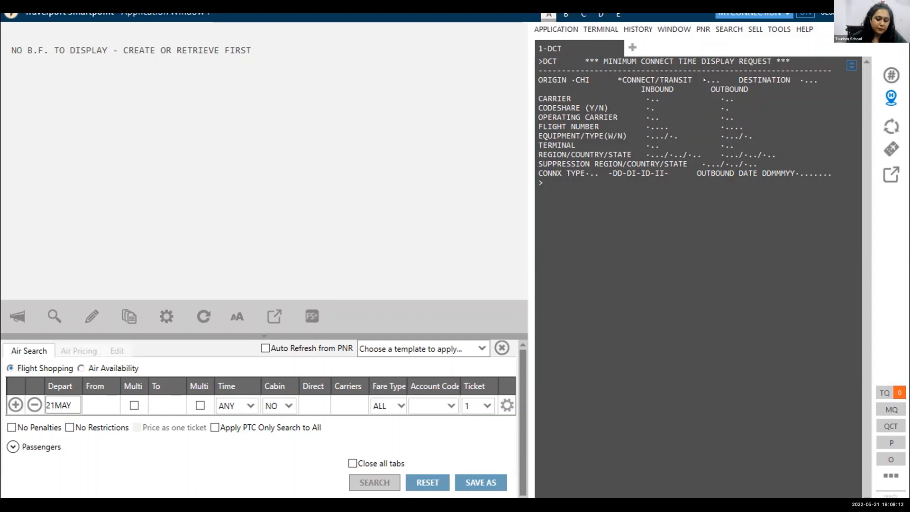
type("SFO")
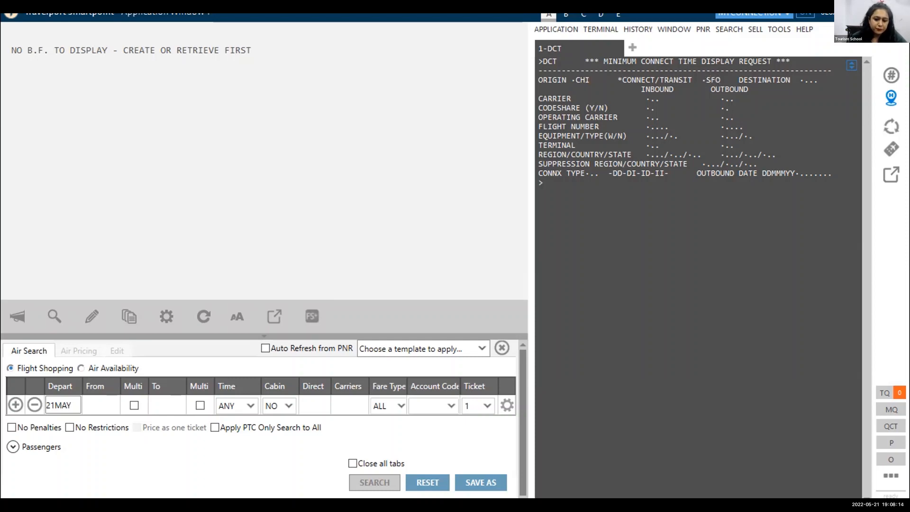
left_click(803, 79)
type("YVR")
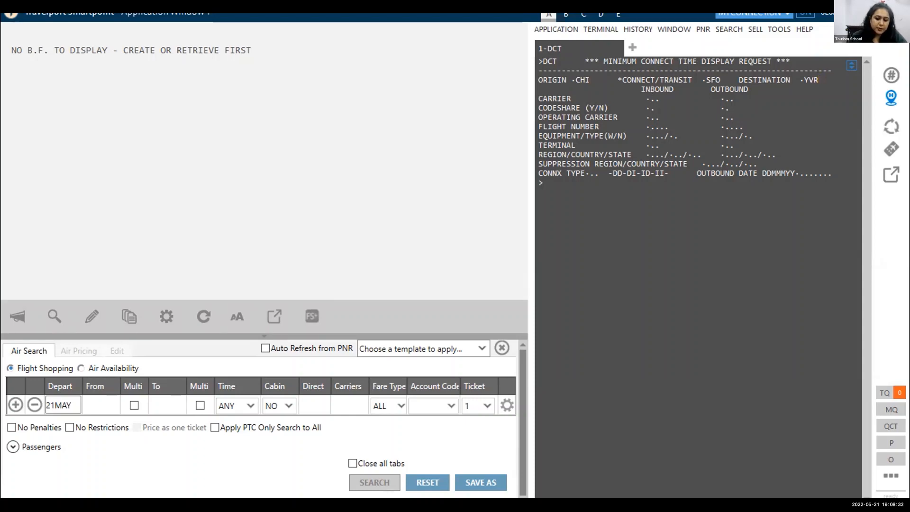
Set UA as inbound and outbound carrier with codeshare Y for both, and submit the request.
key("Tab")
type("UA")
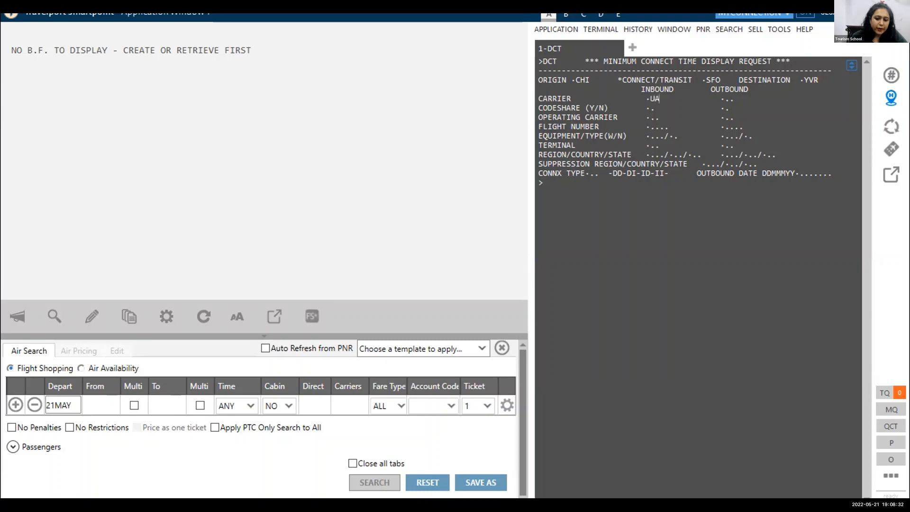
left_click(725, 99)
type("UA")
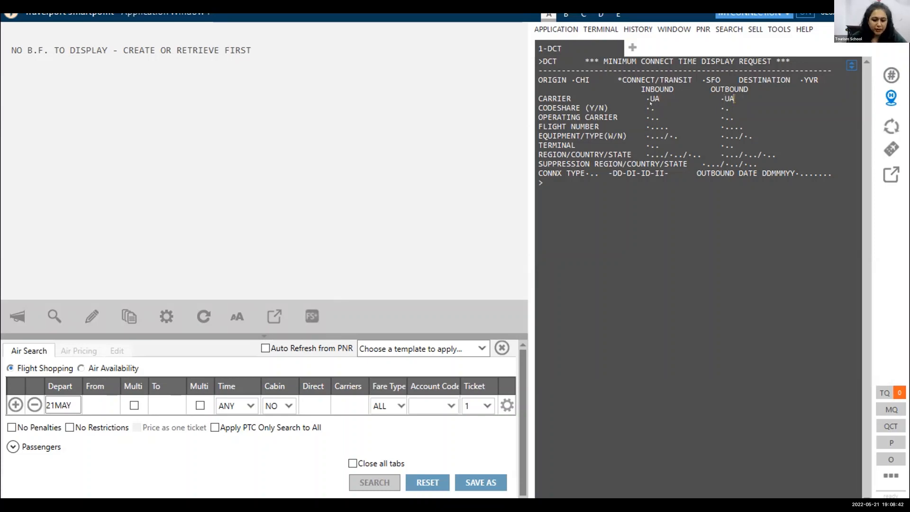
type("Y")
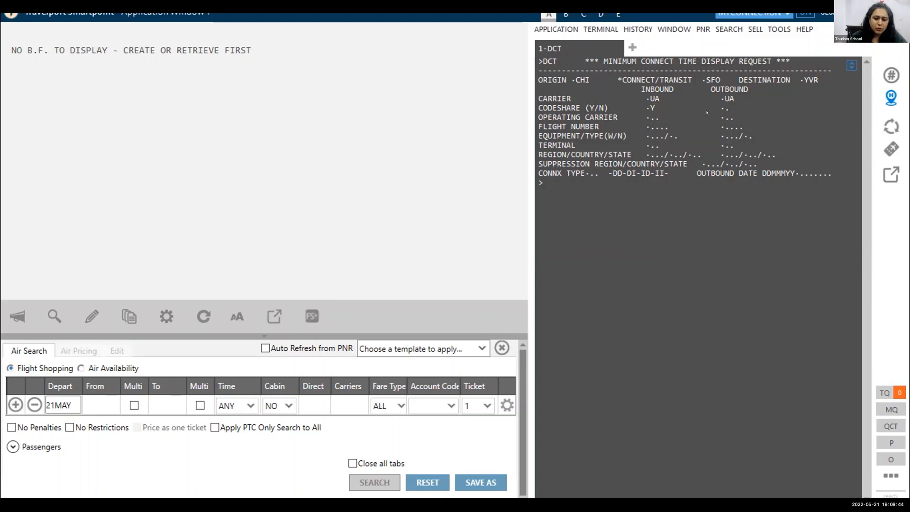
key("Tab")
type("Y")
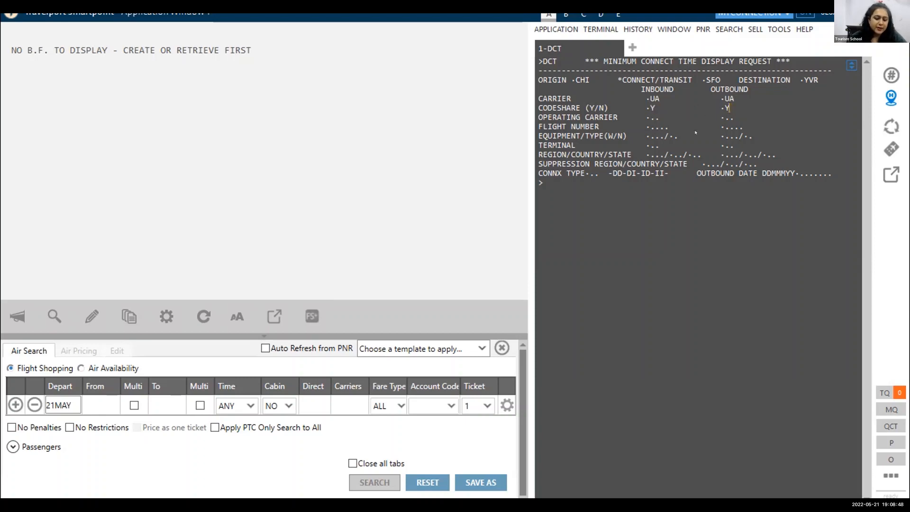
key("Return")
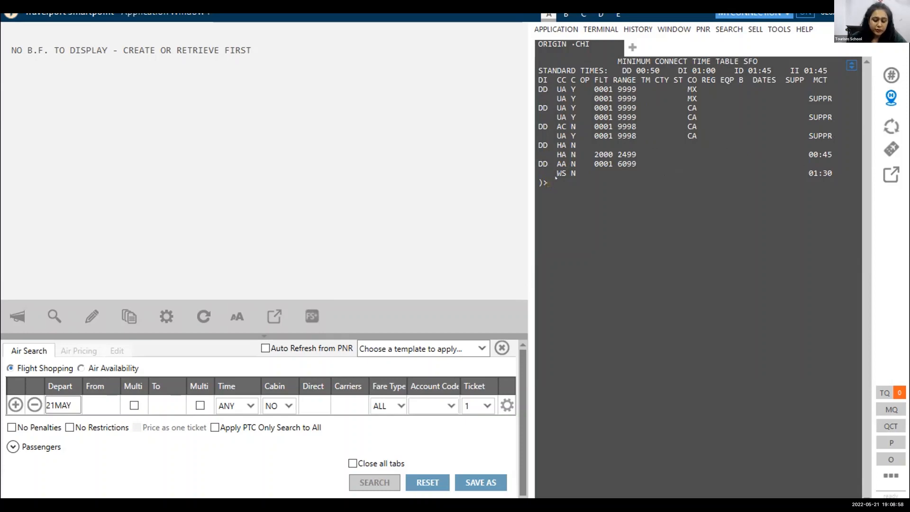
Page through the SFO table with MD, examining the minimum connect time of the domestic HA to HA entry for flights 2000-2499.
key("Return")
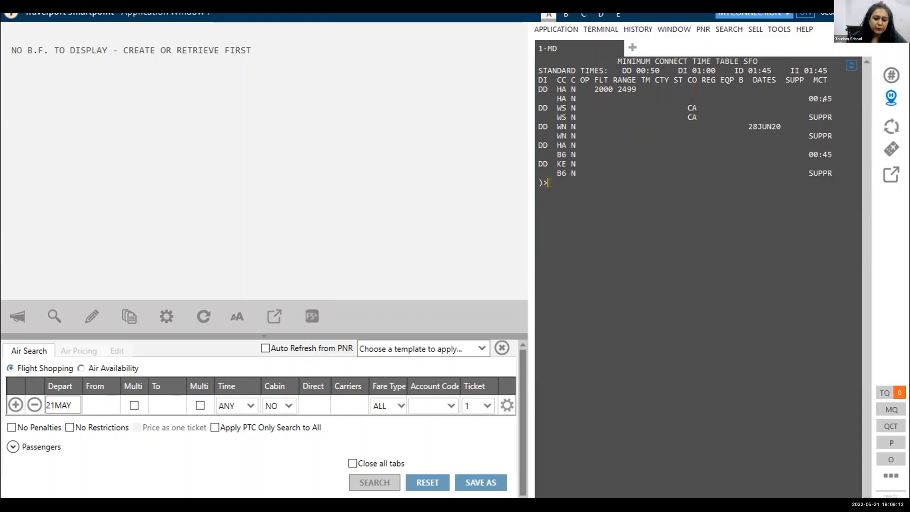
left_click_drag(833, 98, 801, 92)
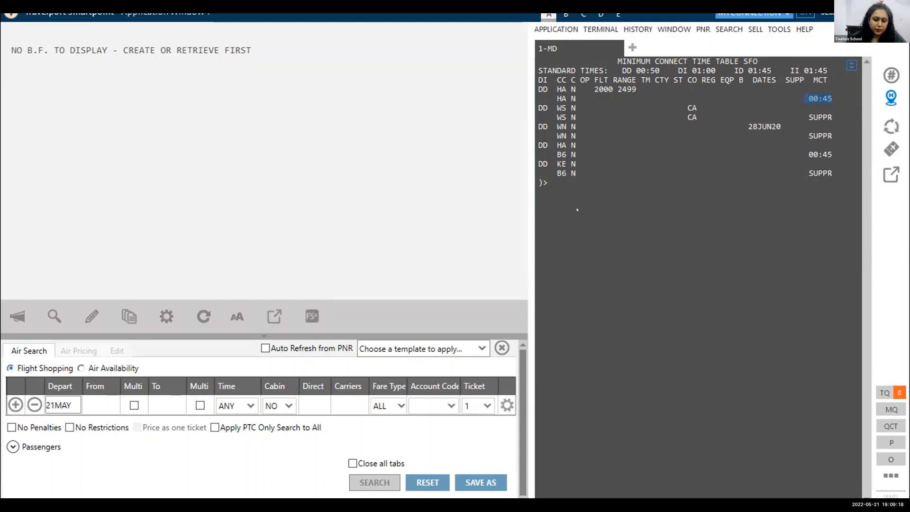
left_click(566, 197)
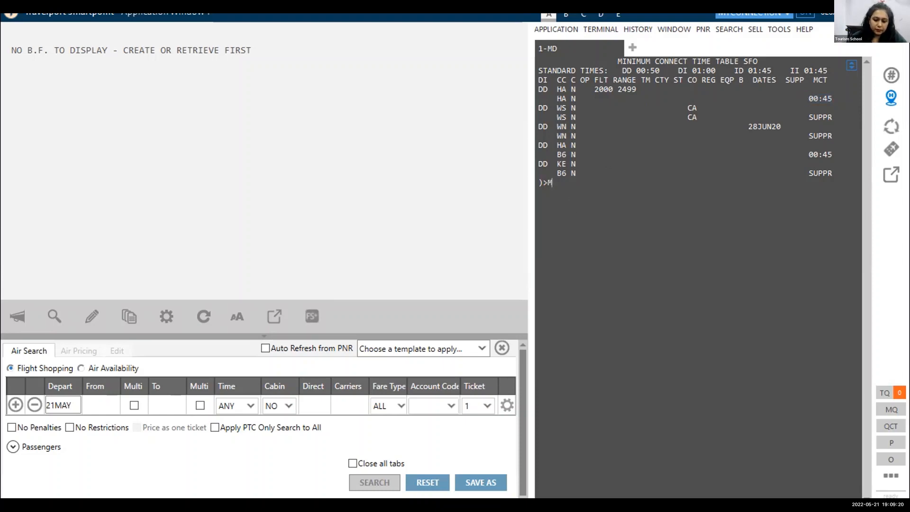
key("Return")
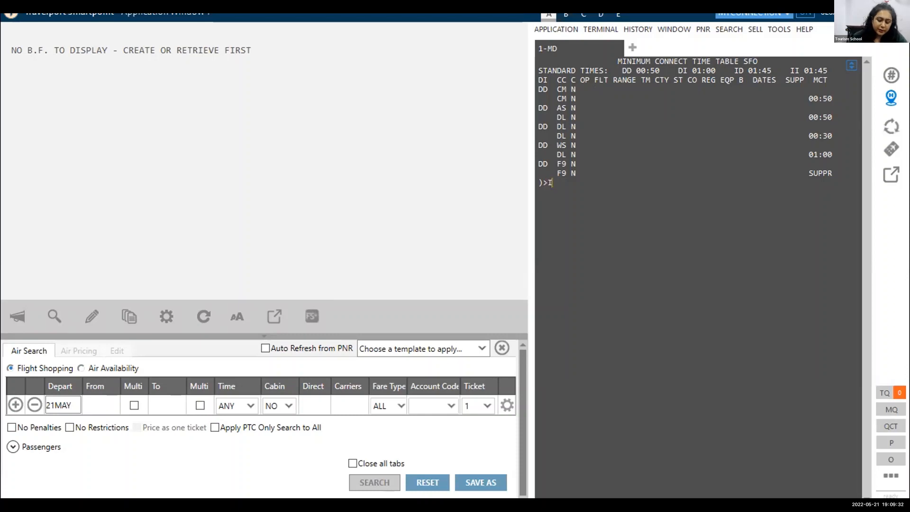
Ignore the SFO table with I and display the minimum connect time table for Lahore with DCTLHE.
type("I")
key("Return")
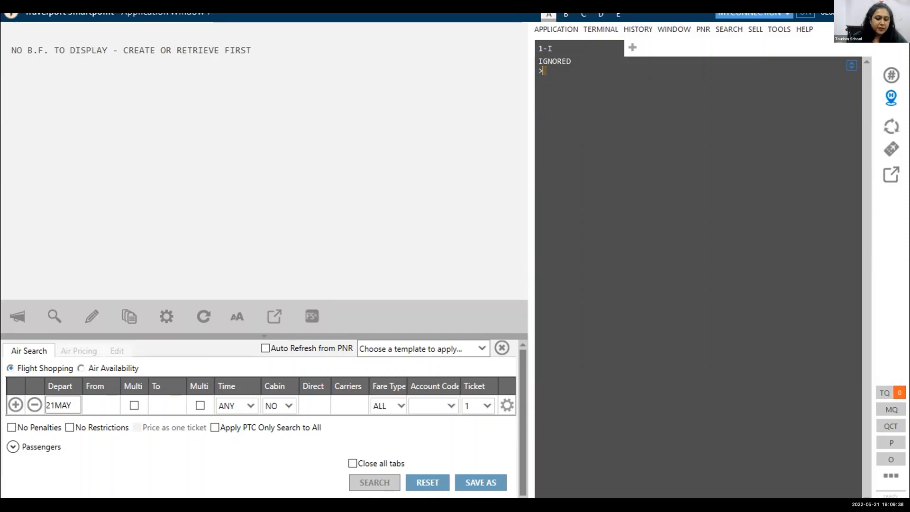
type("DCT")
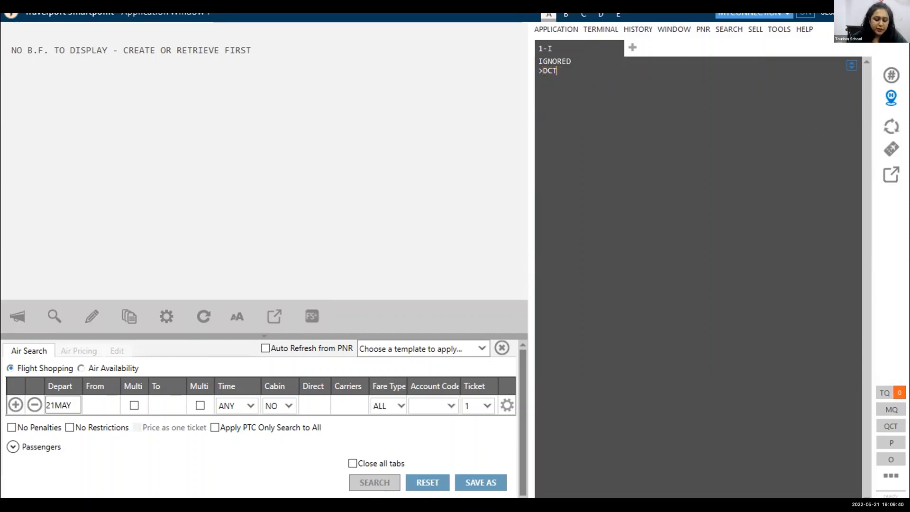
type("LHE")
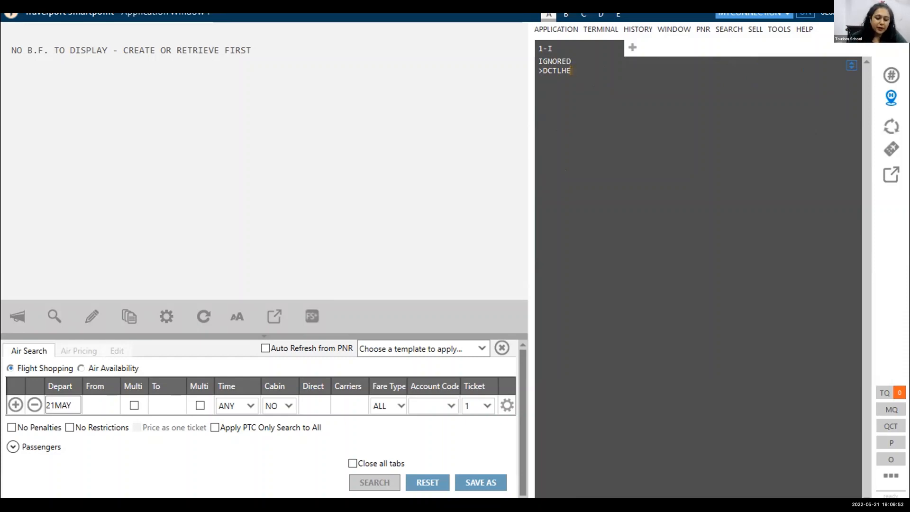
key("Return")
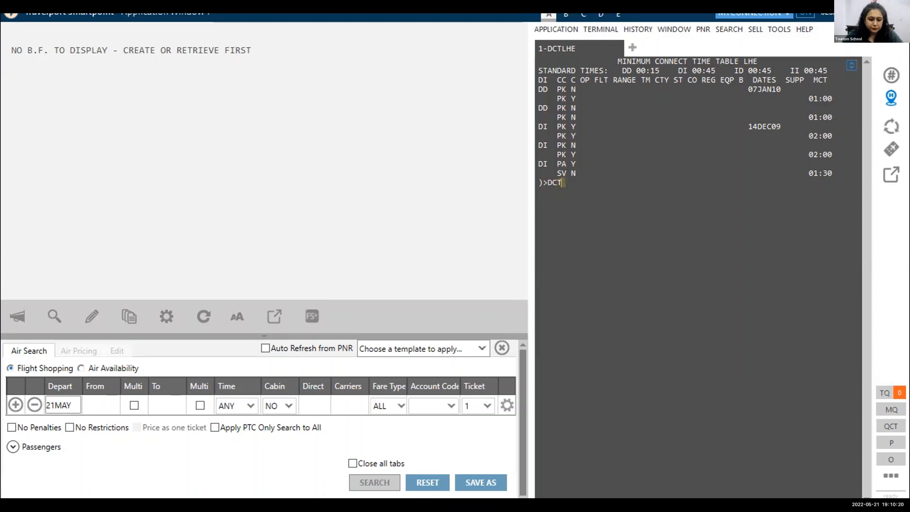
Display the LHE international-to-international connect times for carrier PK with DCTLHE-II*PK.
type("LHE")
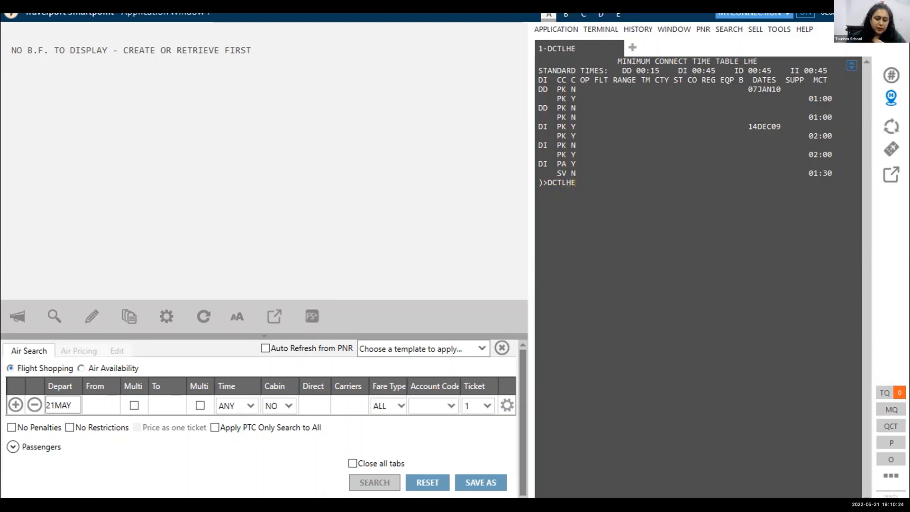
type("-II")
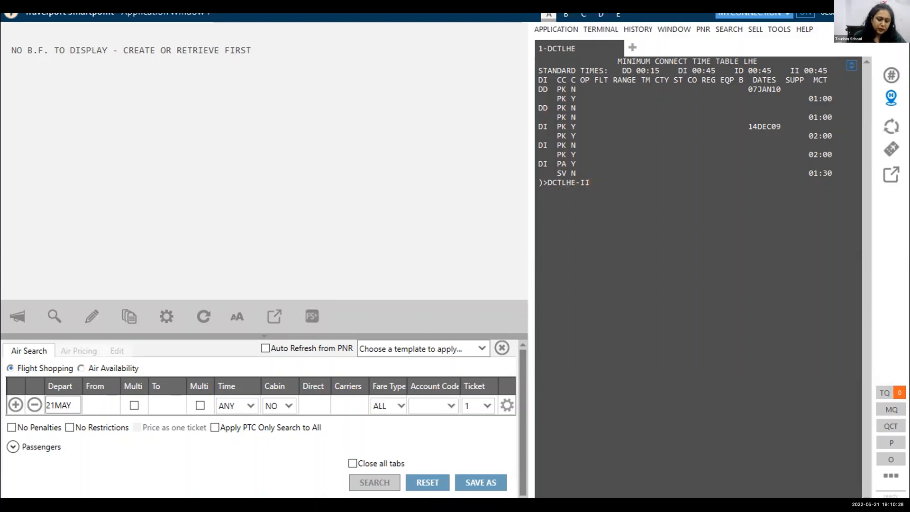
type("*")
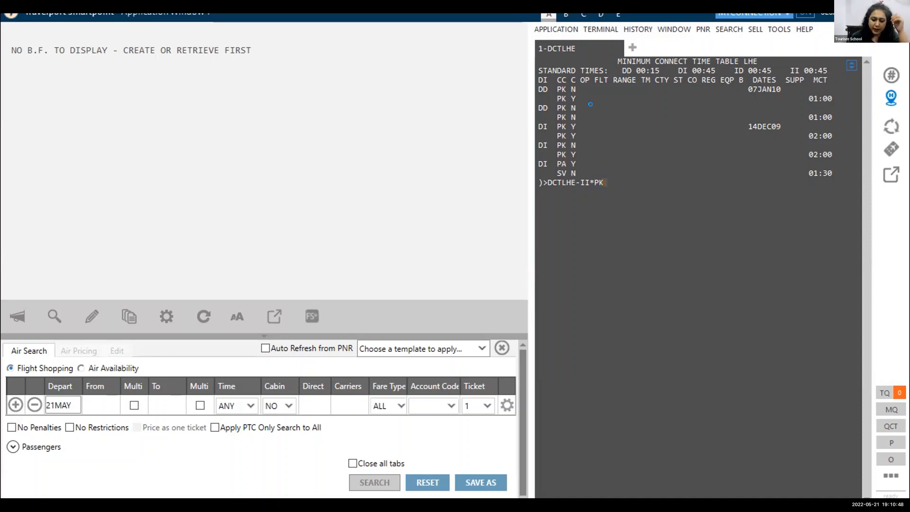
key("Return")
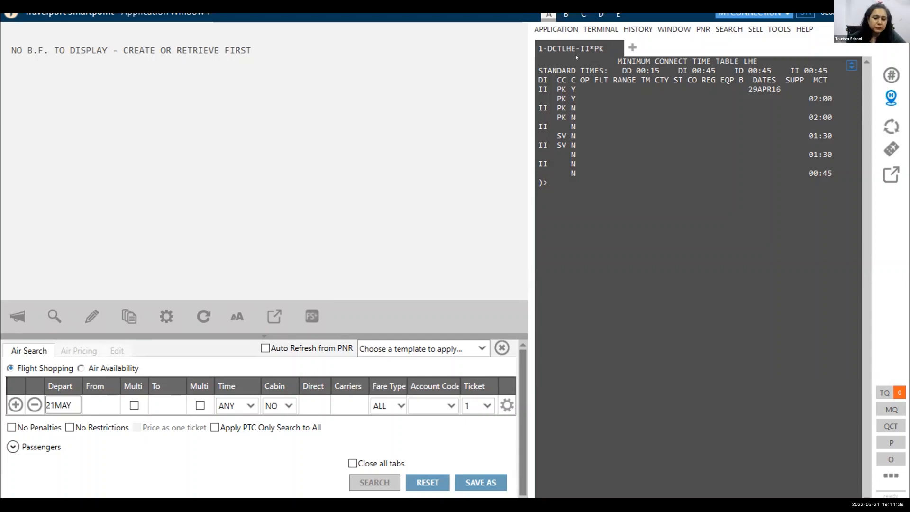
Request the Frankfurt international-to-domestic connect times with DCTFRA-ID*LHA and enter the route DEL - FRA - PAR.
type("DCTFRA-ID*LHA")
key("Return")
type("DEL - FRA - PAR")
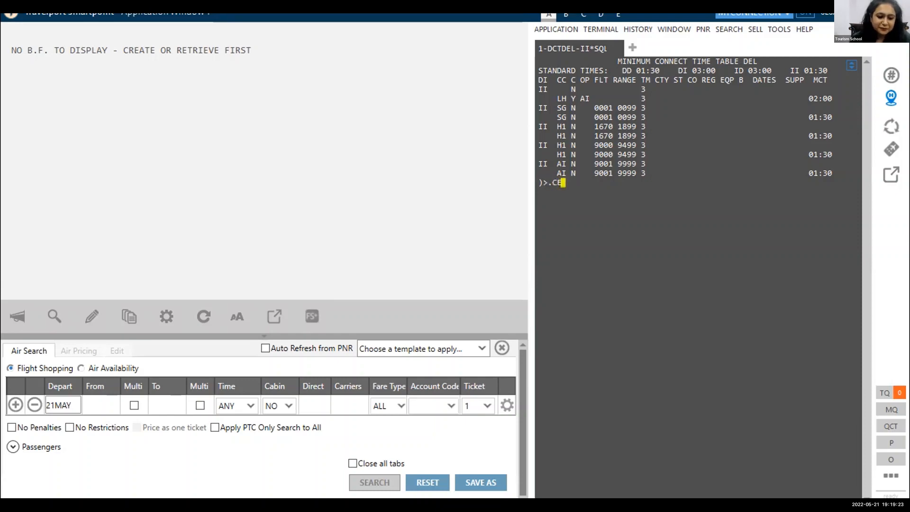
Look up the city and airport codes for Ottawa with .CEOTTAWA.
type("OTTAWA")
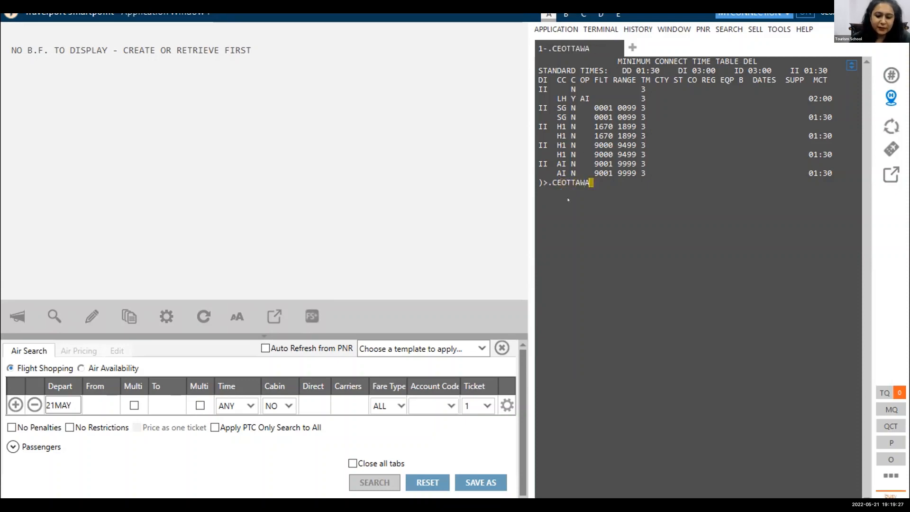
key("Return")
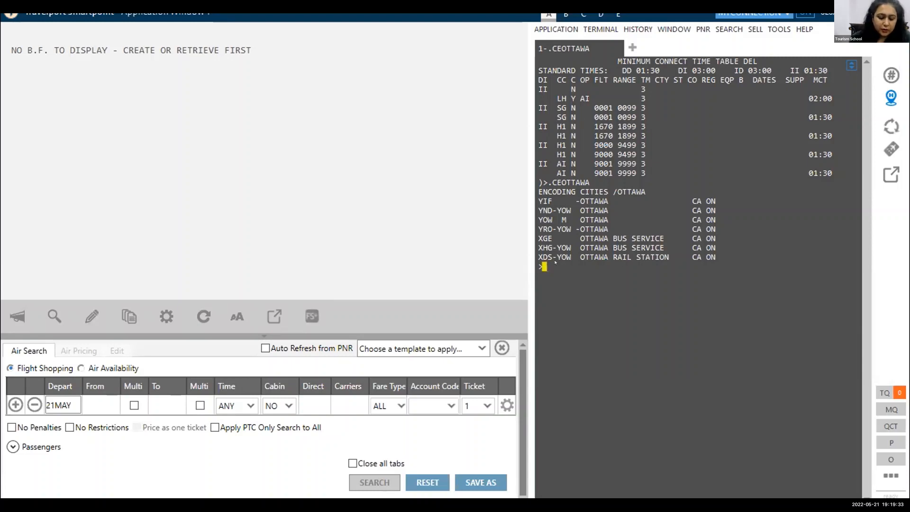
Try to request the YTO connect times for DEL and YIF with the entry DCTYTO:ODEL:OYIF.
type("DCT")
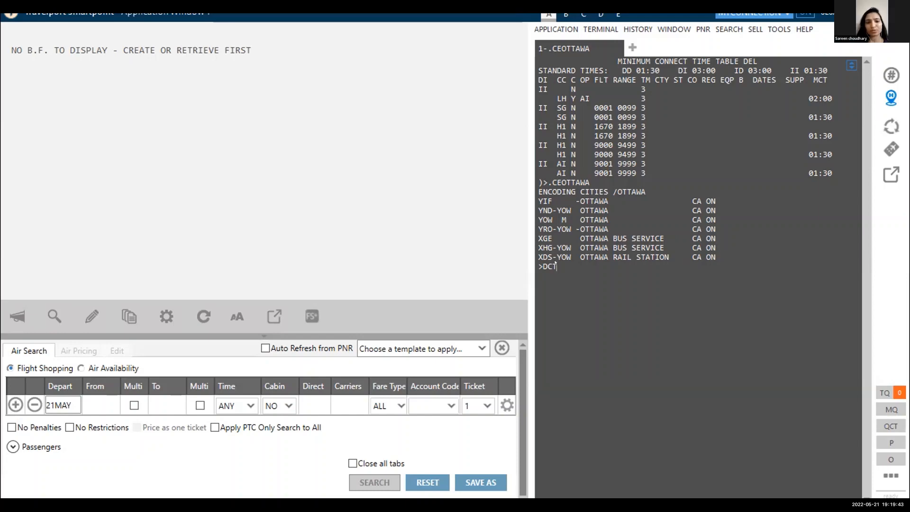
type("YTO")
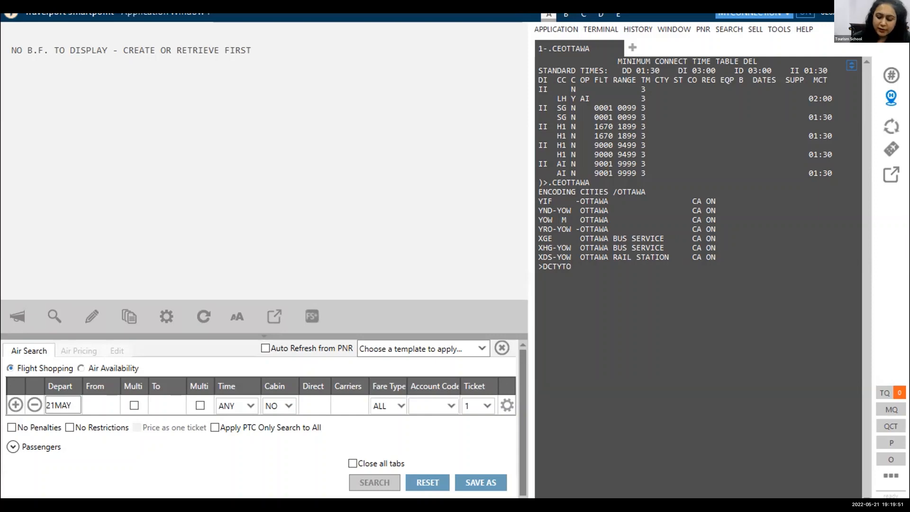
type(":")
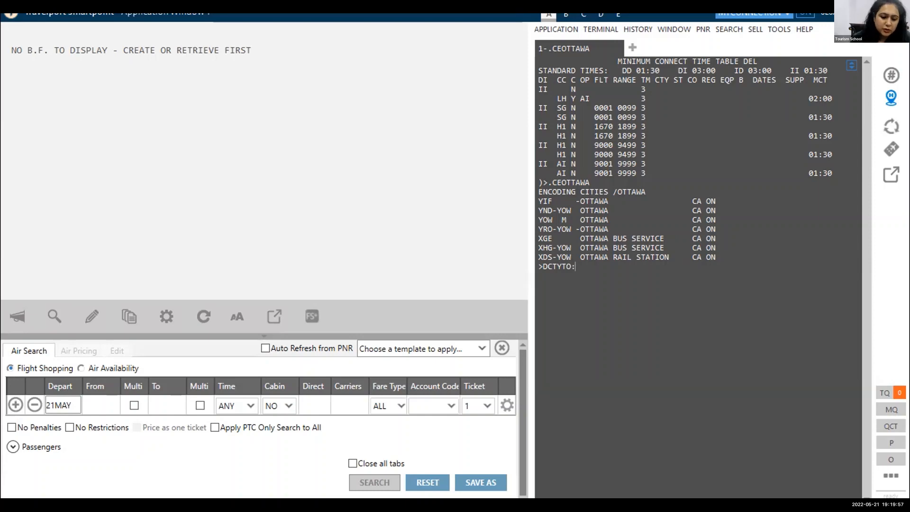
type("0DEL")
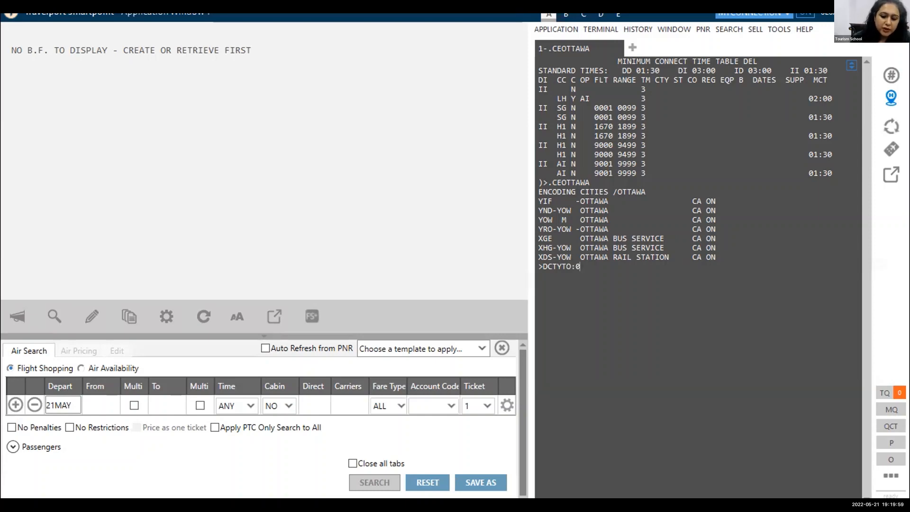
key("BackSpace")
key("BackSpace")
key("BackSpace")
key("BackSpace")
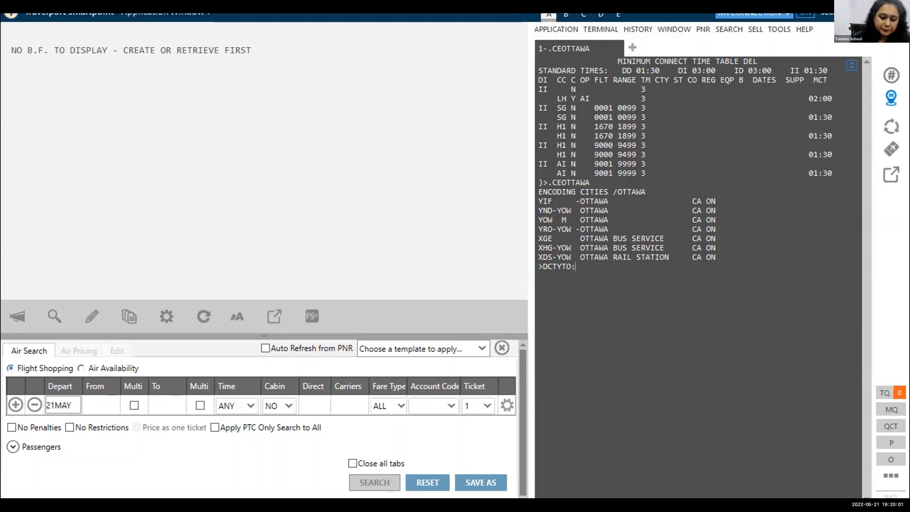
type("ODEL")
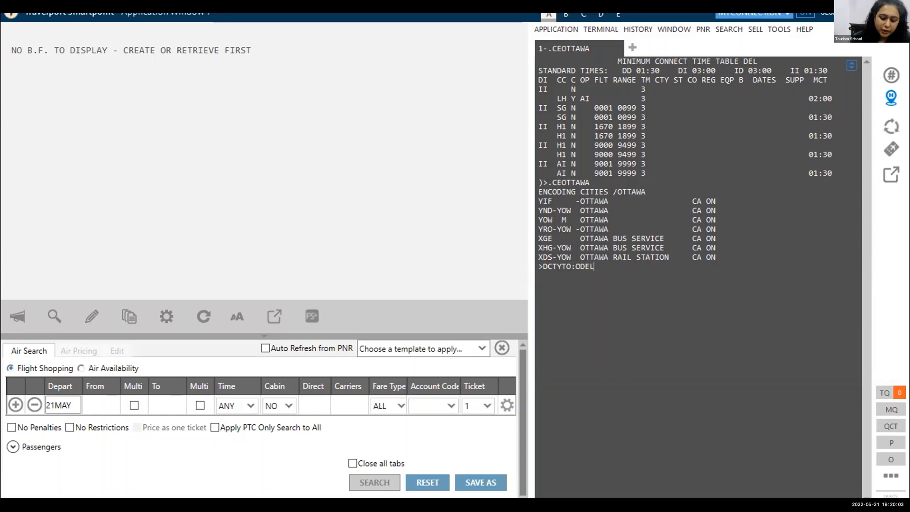
type(":OYIF")
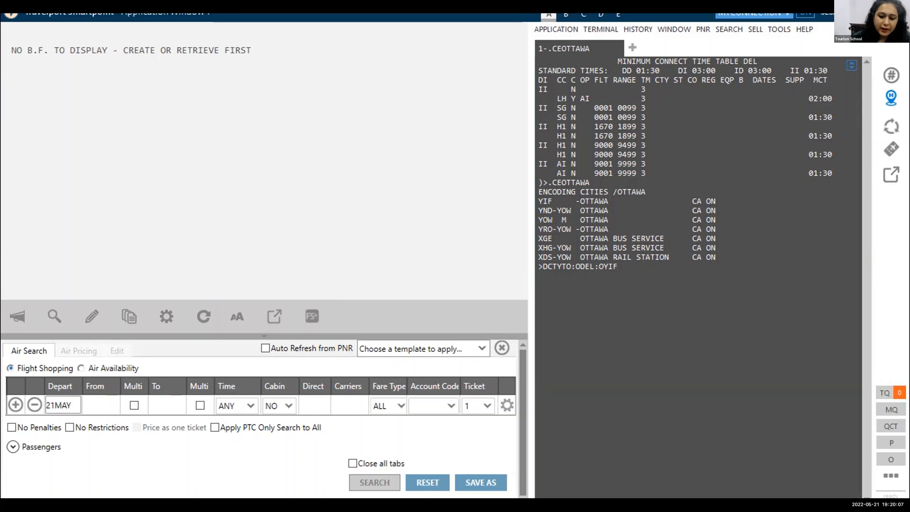
key("Return")
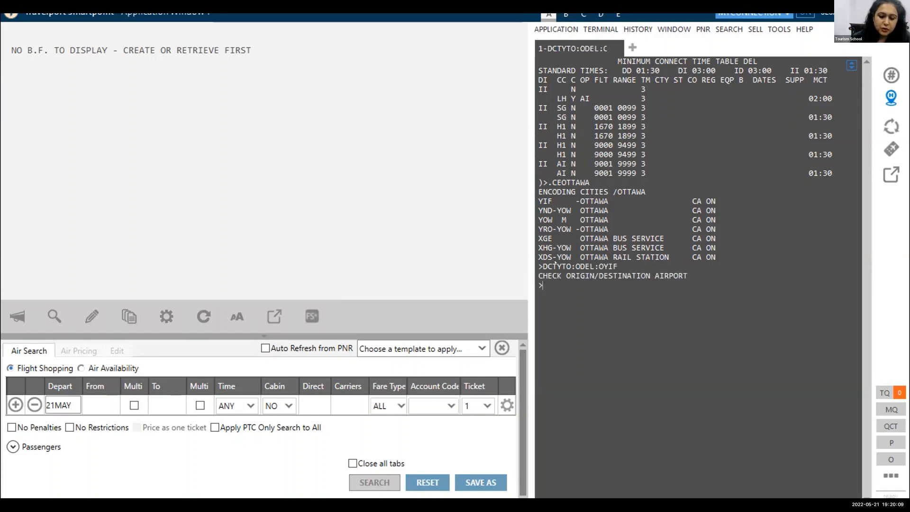
Request the YTO minimum connect times for origin DEL and destination YIF with DCTYTO:ODEL:DYIF.
type("DCT")
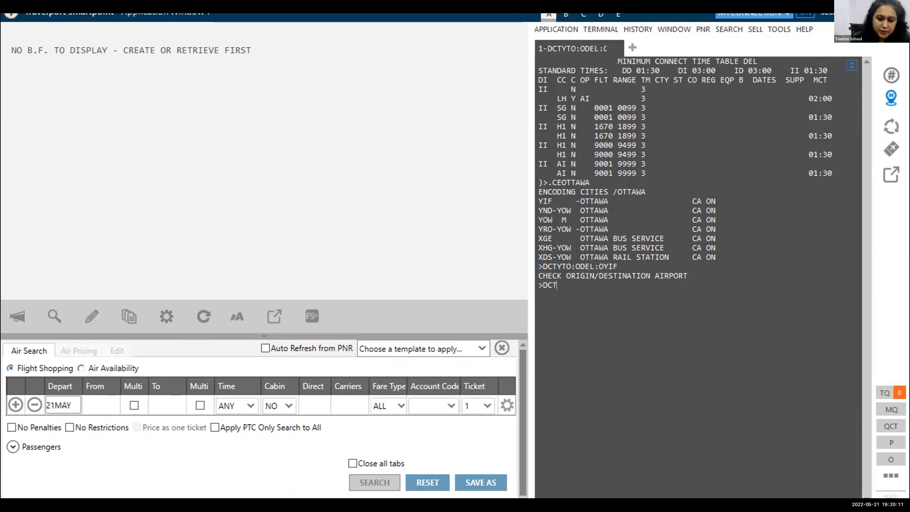
type("YTO")
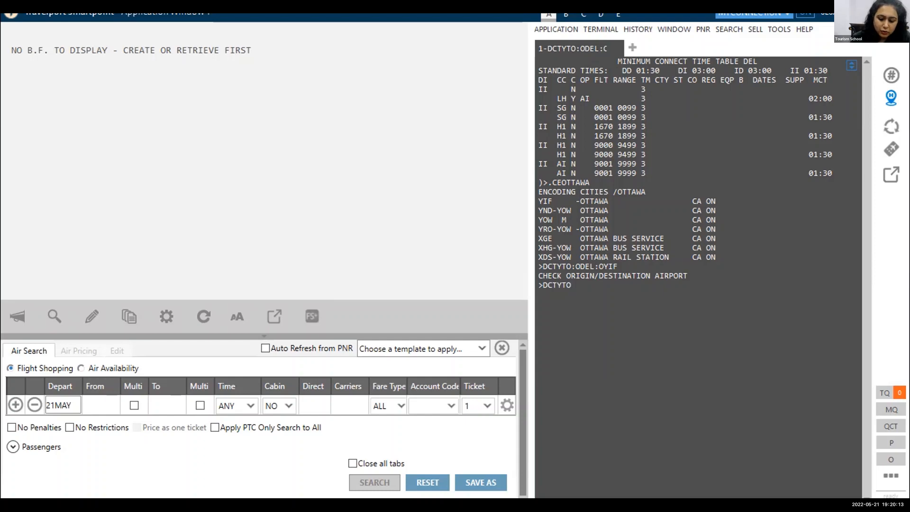
type(":ODEL")
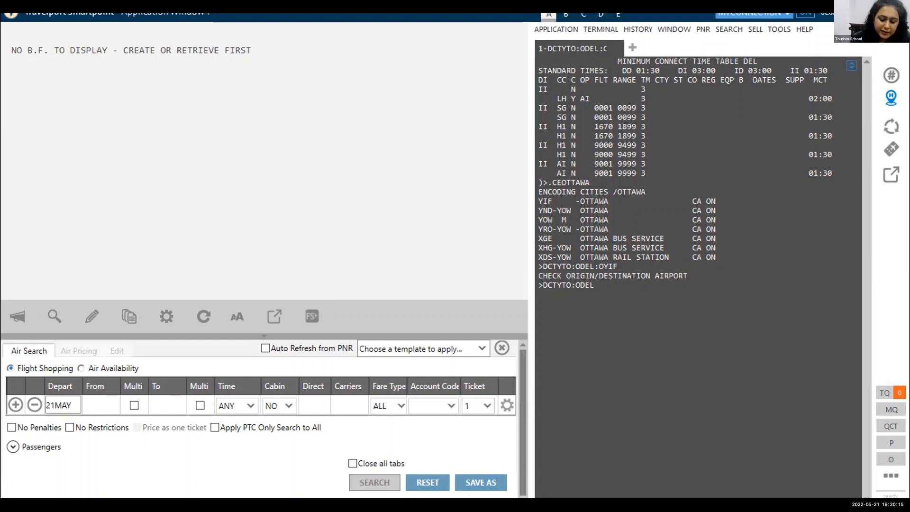
type(":DYIF")
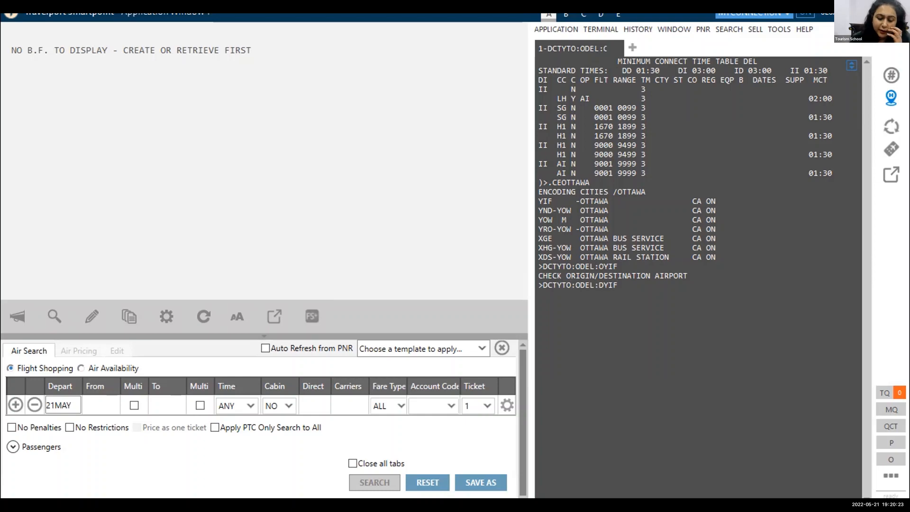
key("Return")
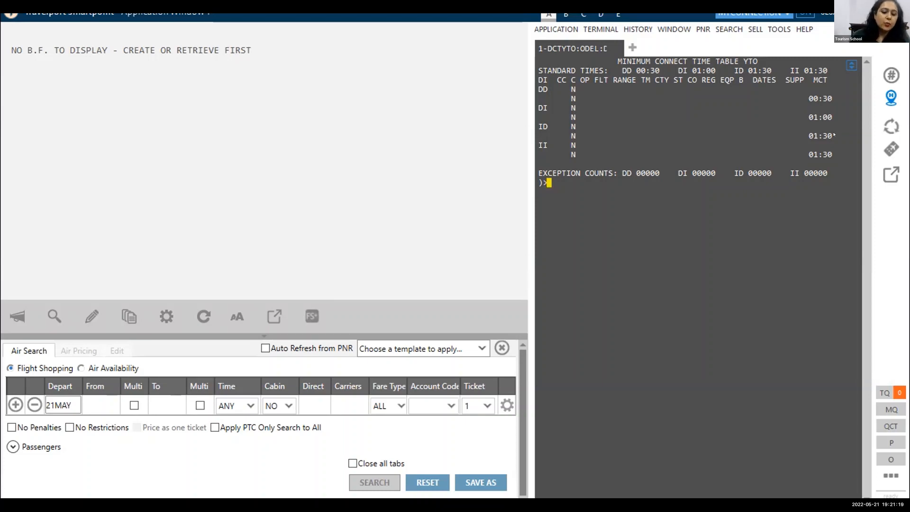
Ignore the current work with I and display 10 July Hanoi to Toronto availability with A10JULHANYTO.
type("I")
key("Return")
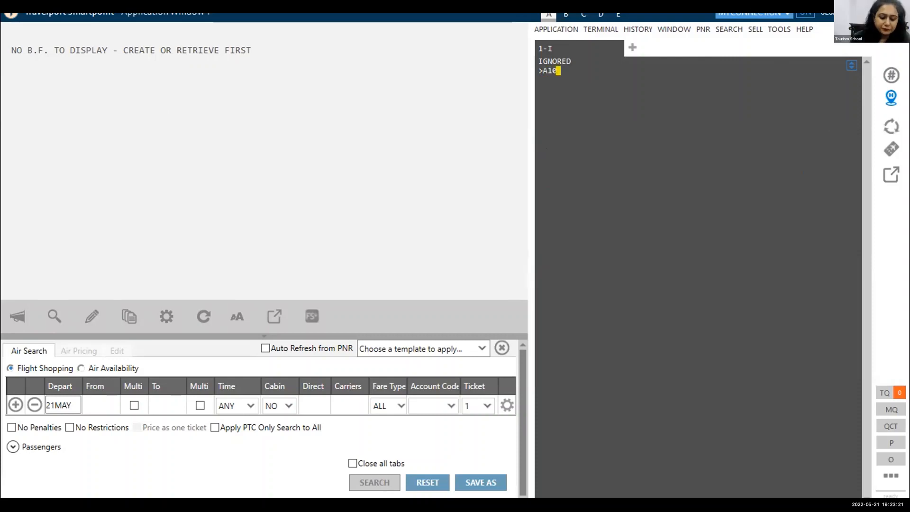
type("JU")
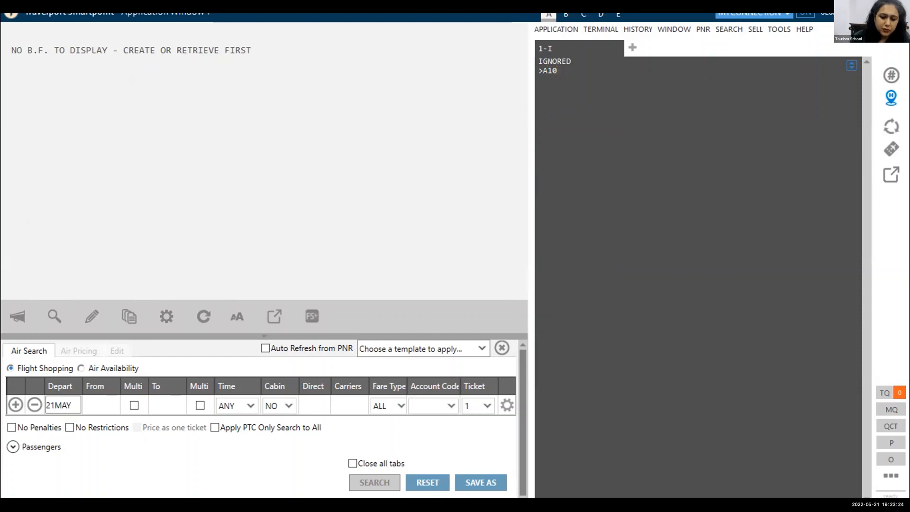
type("JULHA")
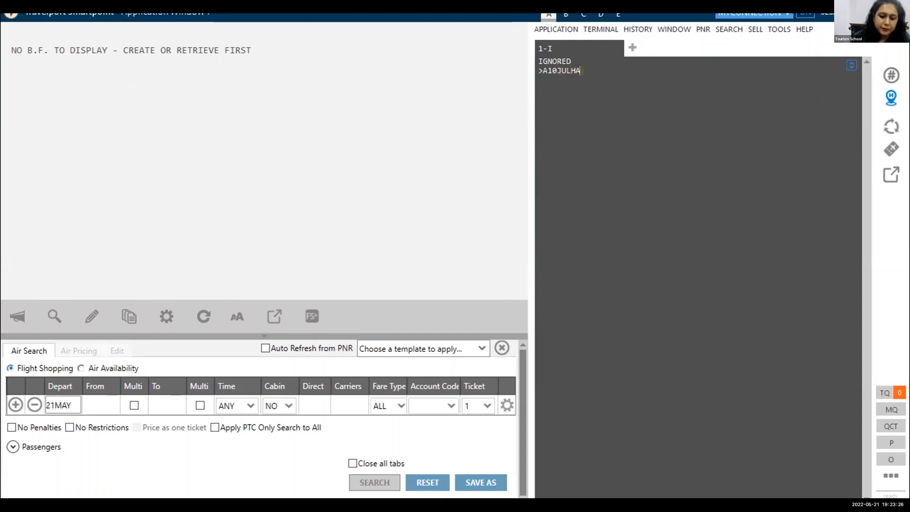
type("NYTO")
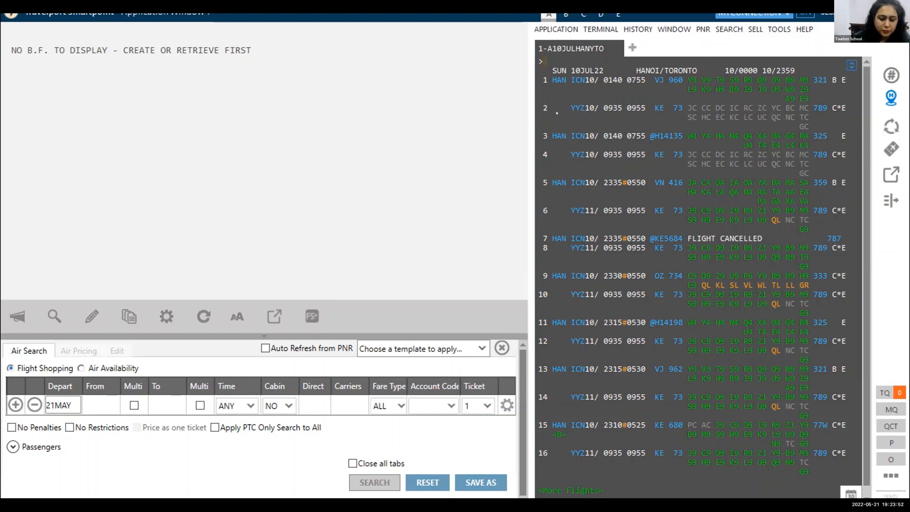
Sell two Y-class seats on availability lines 9 and 10 with N2Y9Y10.
type("N2Y")
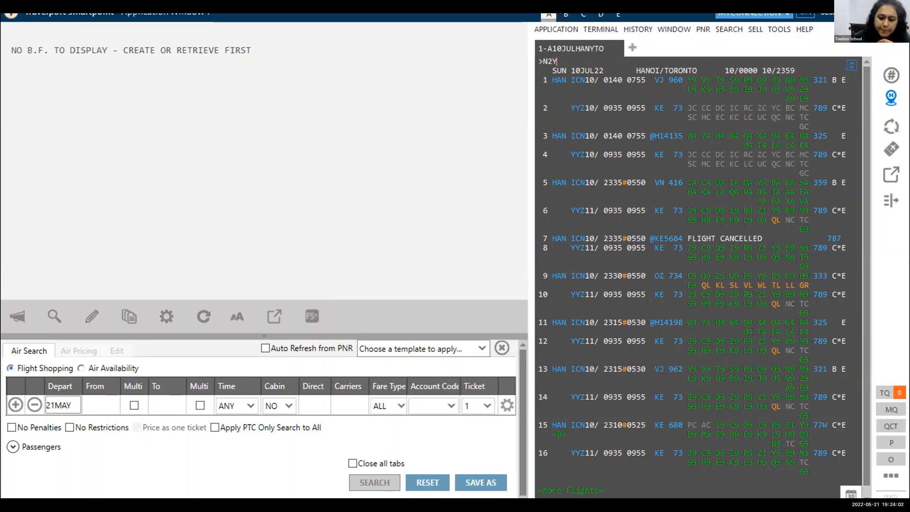
type("10")
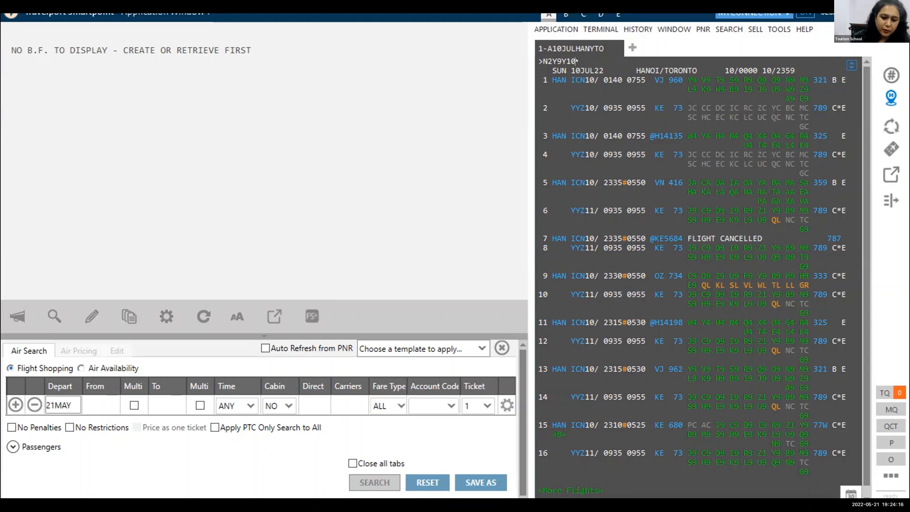
key("BackSpace")
key("BackSpace")
key("BackSpace")
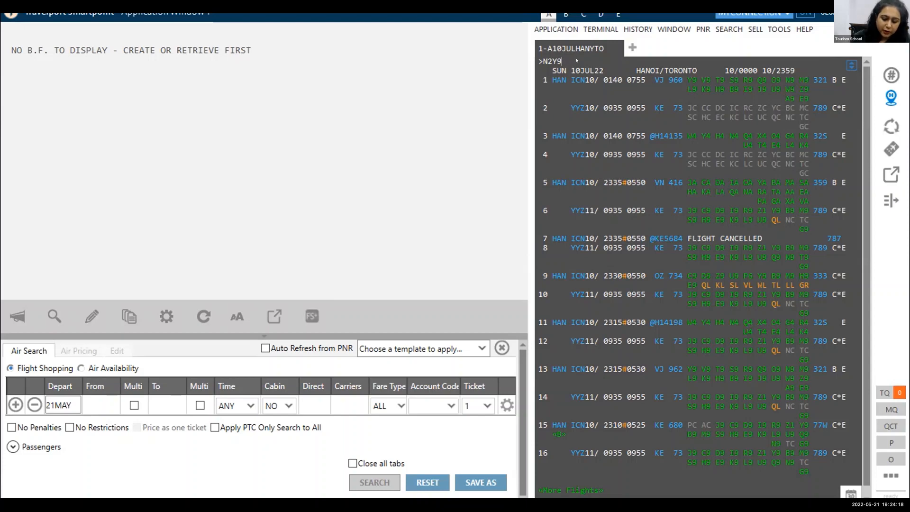
type("*")
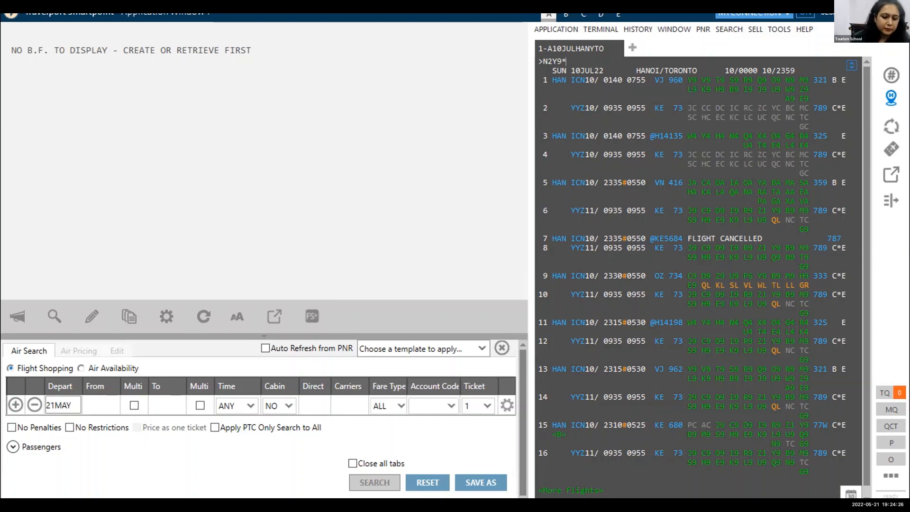
key("BackSpace")
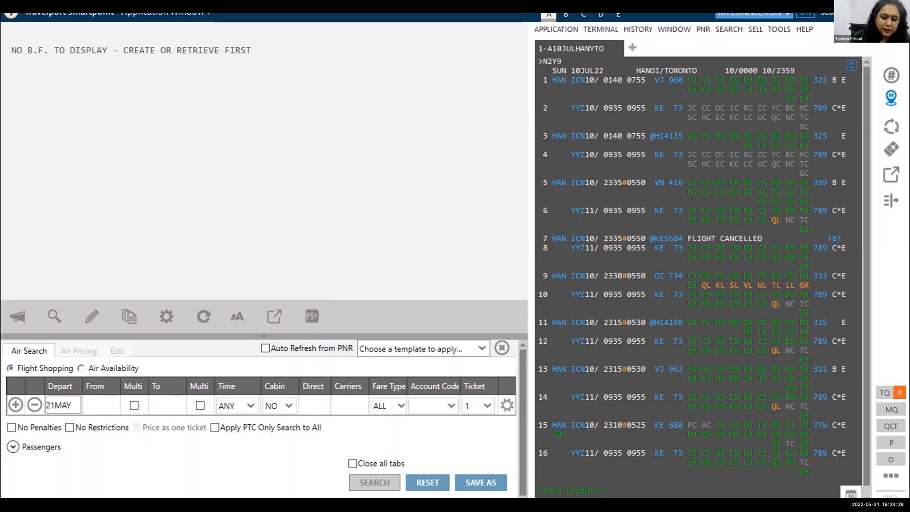
type("Y10")
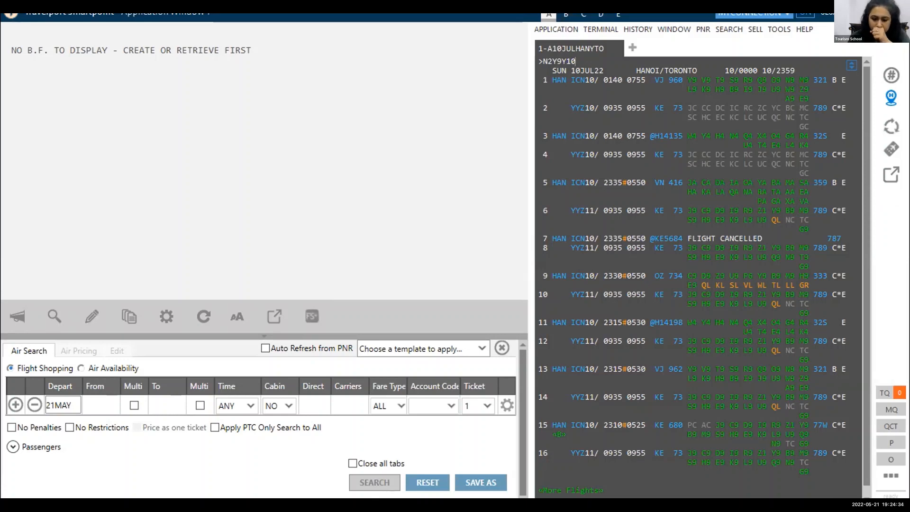
key("Return")
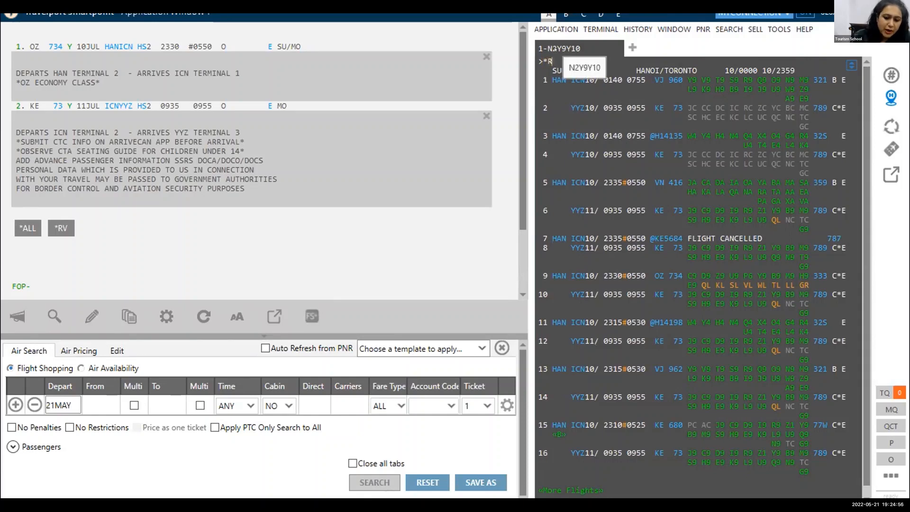
key("Return")
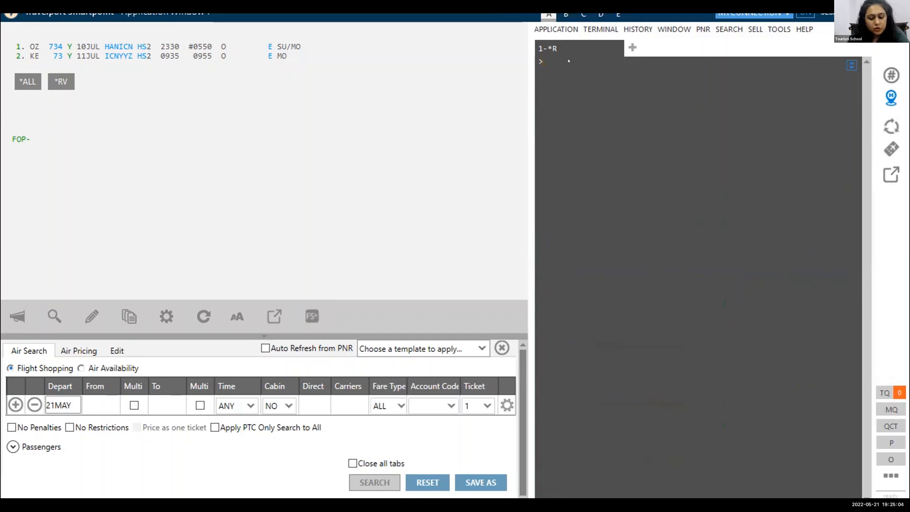
type("@MT")
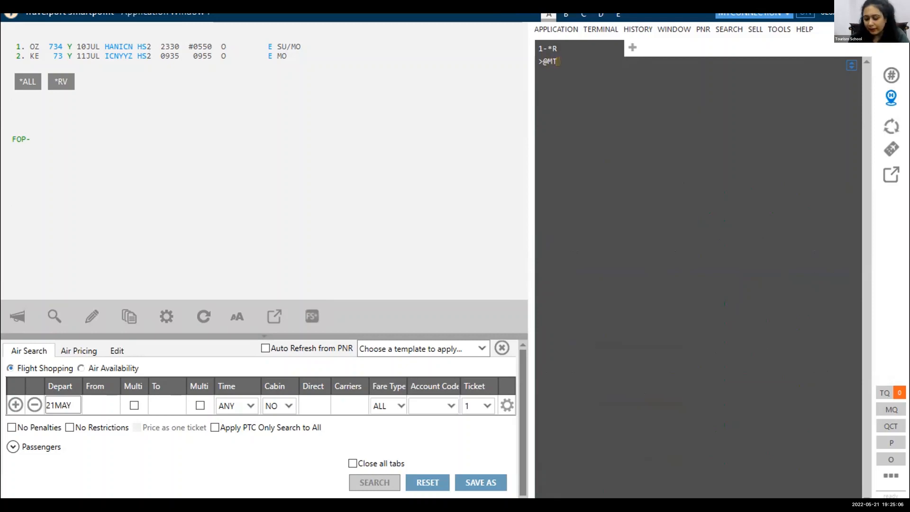
key("Return")
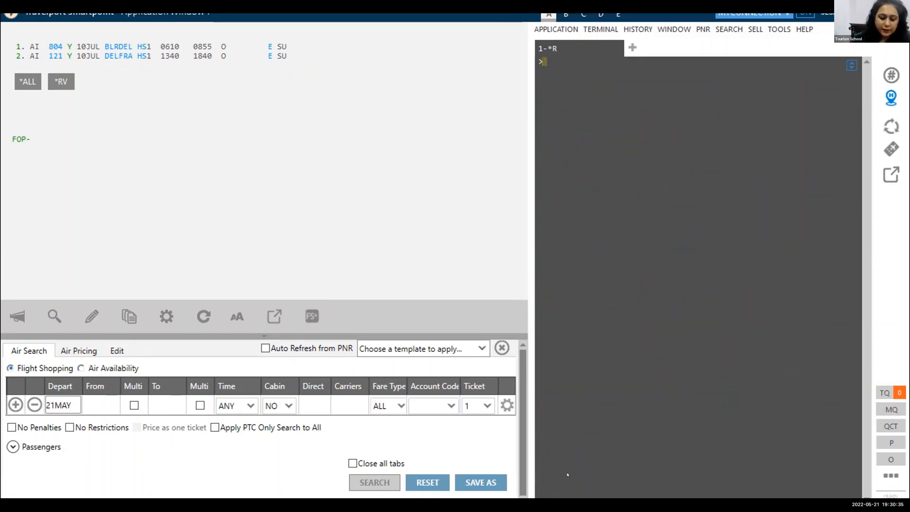
Display 10 July Frankfurt to London flight availability with A10JULFRALON.
type("A10J")
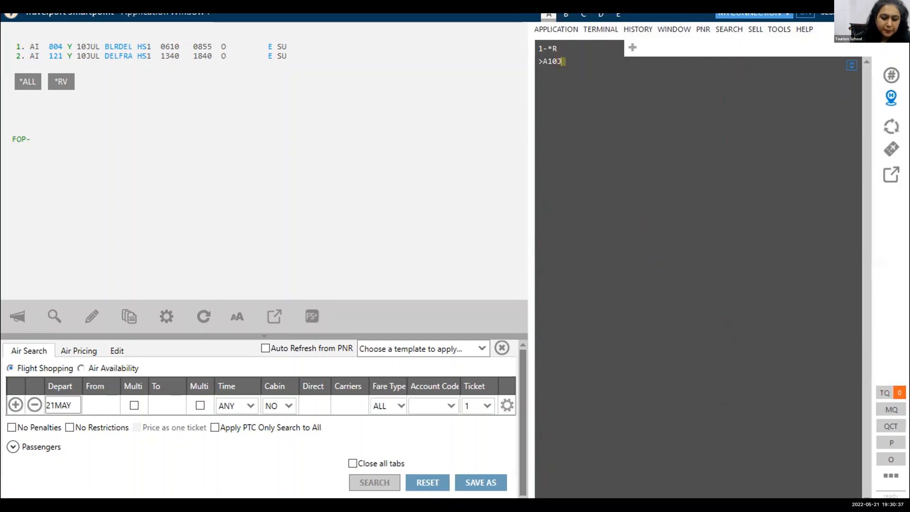
type("ULFRALON")
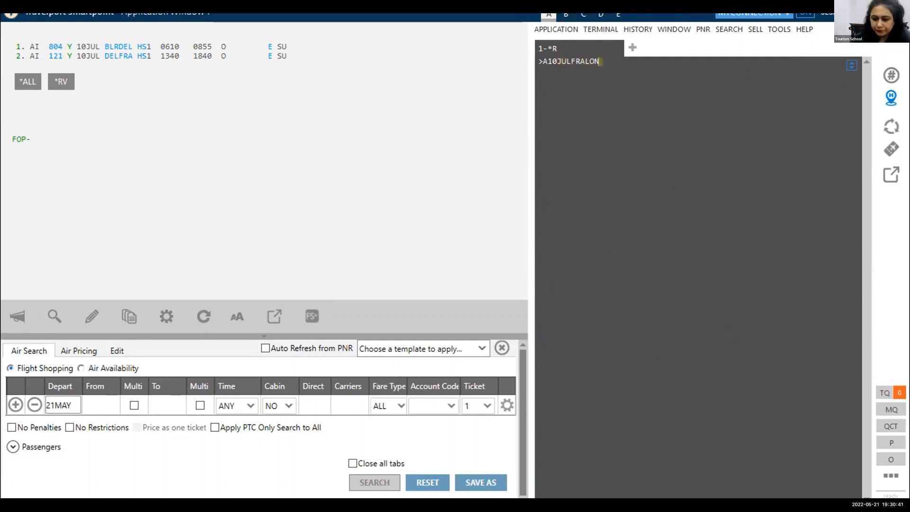
key("Return")
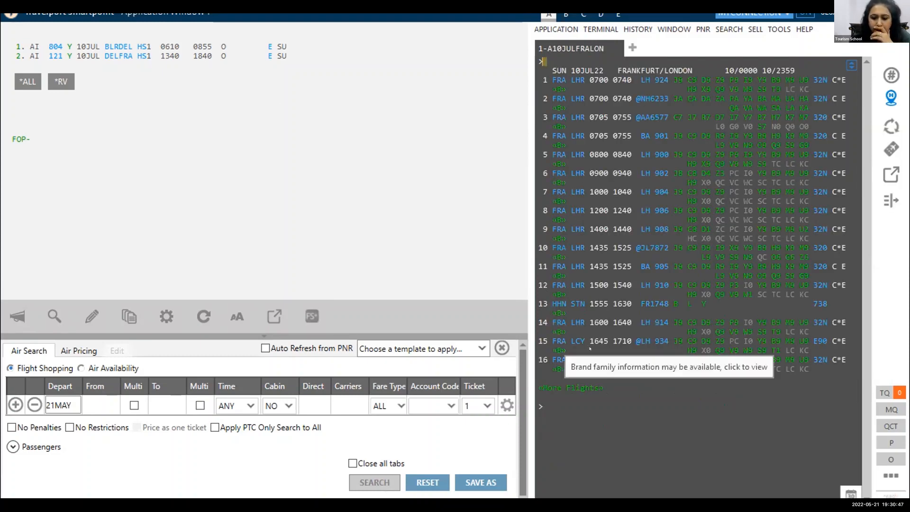
Display further Frankfurt to London flights with A* and go to the end of the list.
left_click(565, 409)
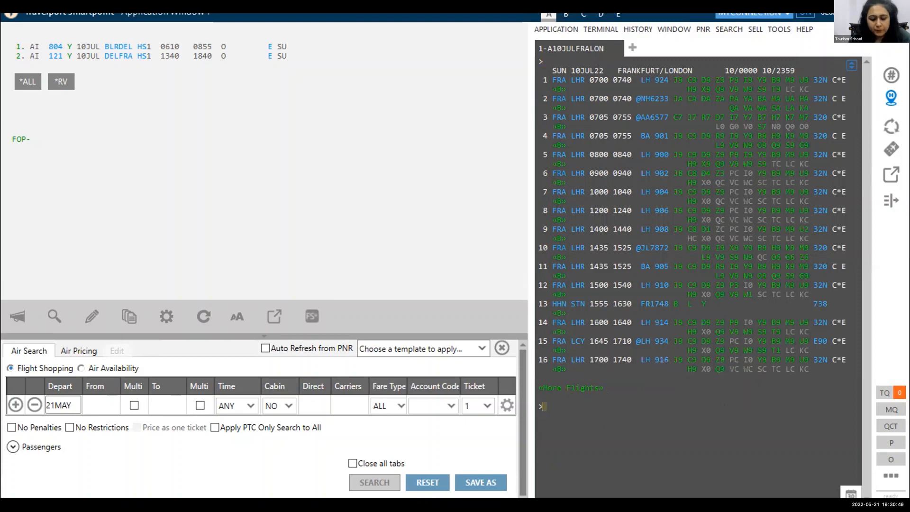
type("A*")
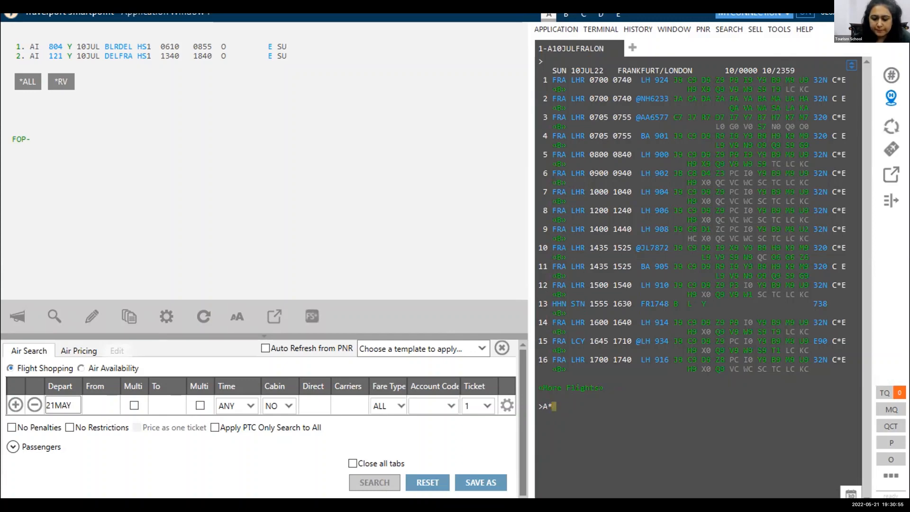
key("Return")
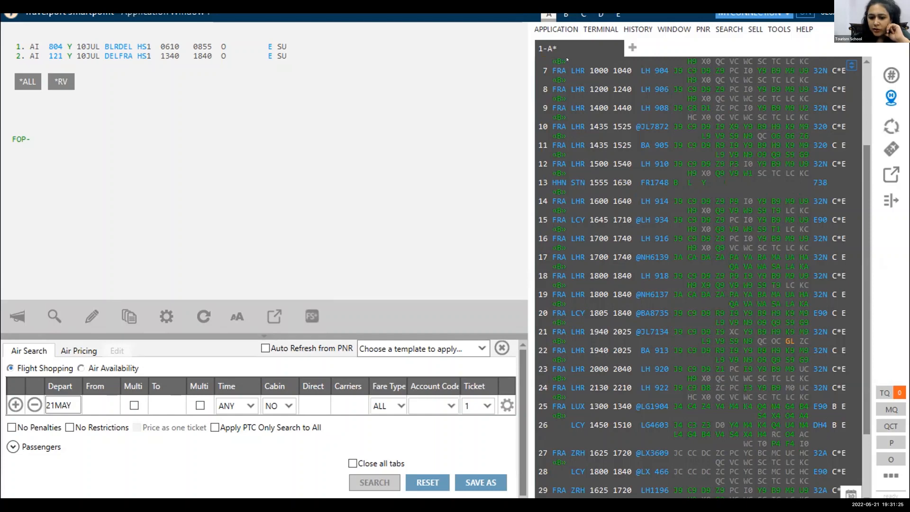
left_click(864, 494)
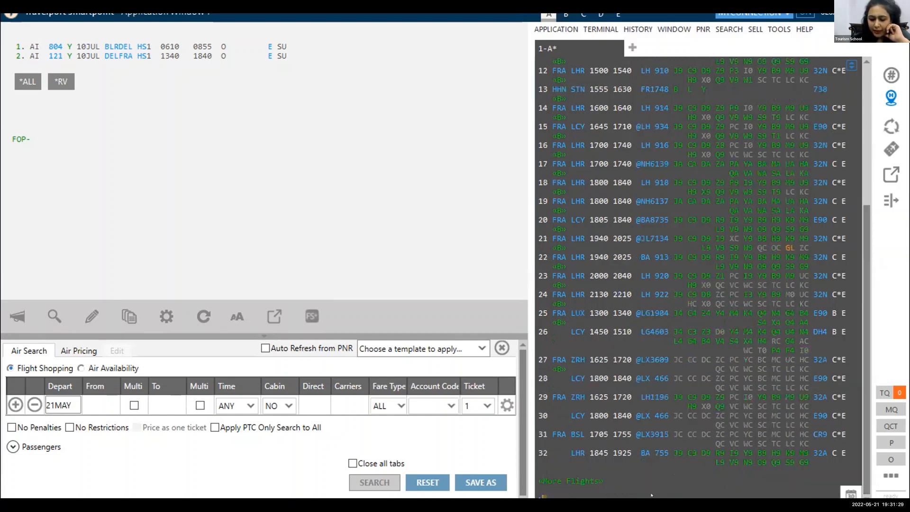
Try to sell two Y-class seats on line 9 of the Frankfurt to London availability with N2Y9.
type("N1")
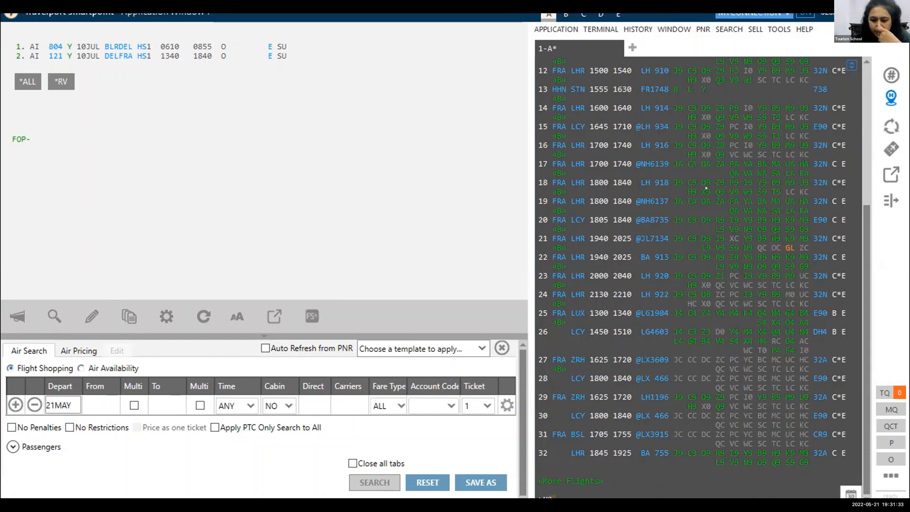
scroll(864, 433, "up", 8)
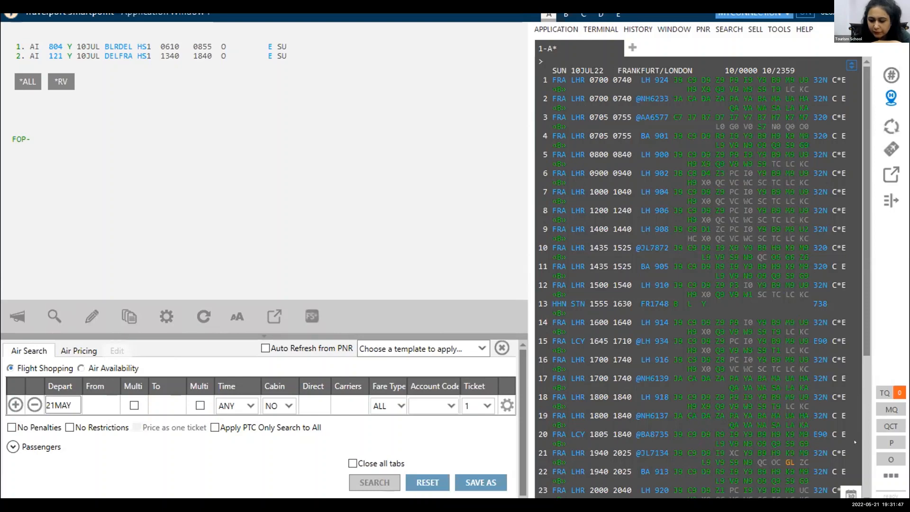
scroll(856, 348, "down", 5)
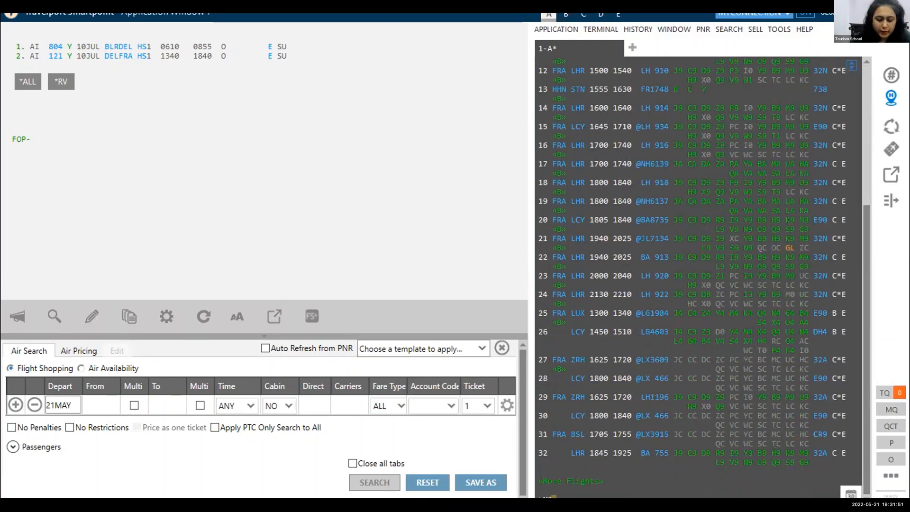
type("Y2")
key("Return")
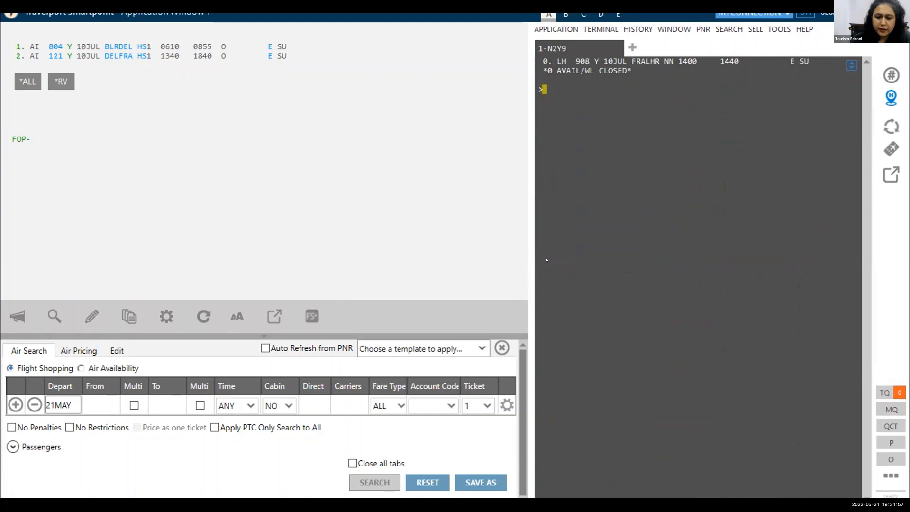
Redisplay the 10 July Frankfurt to London availability with A10JULFRALON.
type("A")
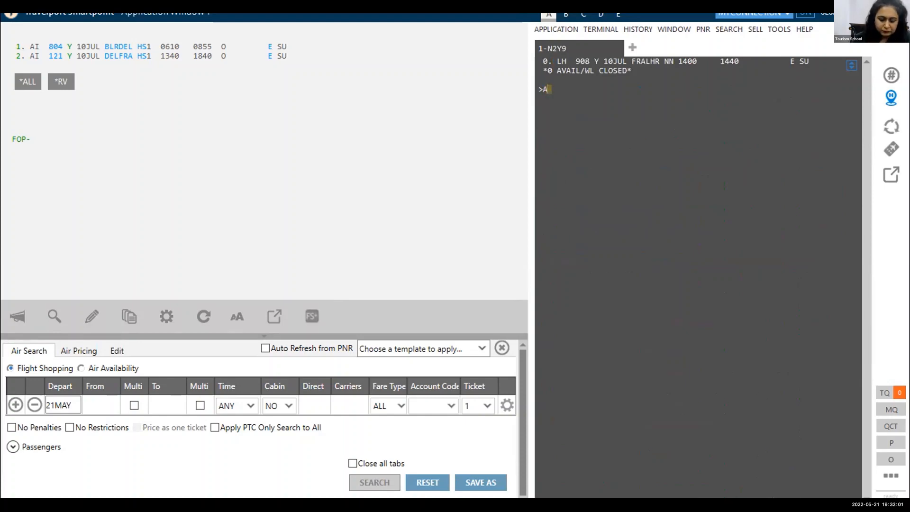
type("10JUL")
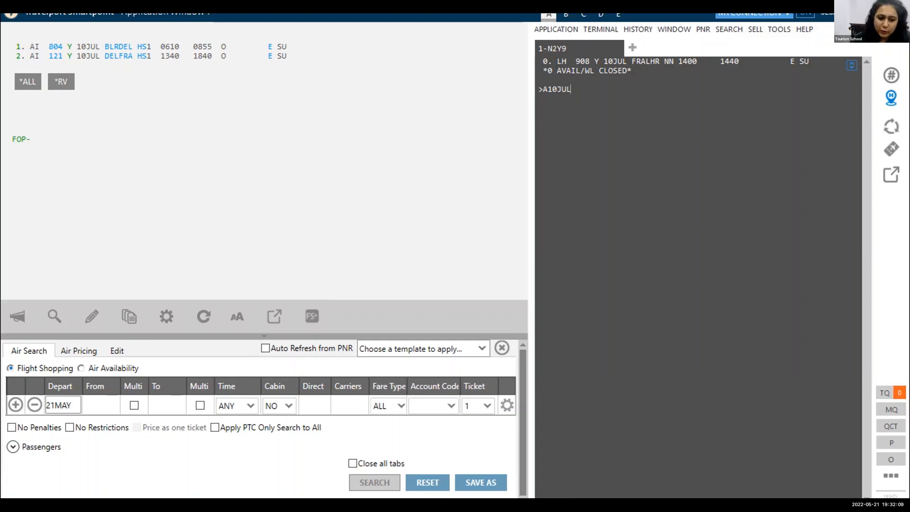
type("FRA")
type("PH")
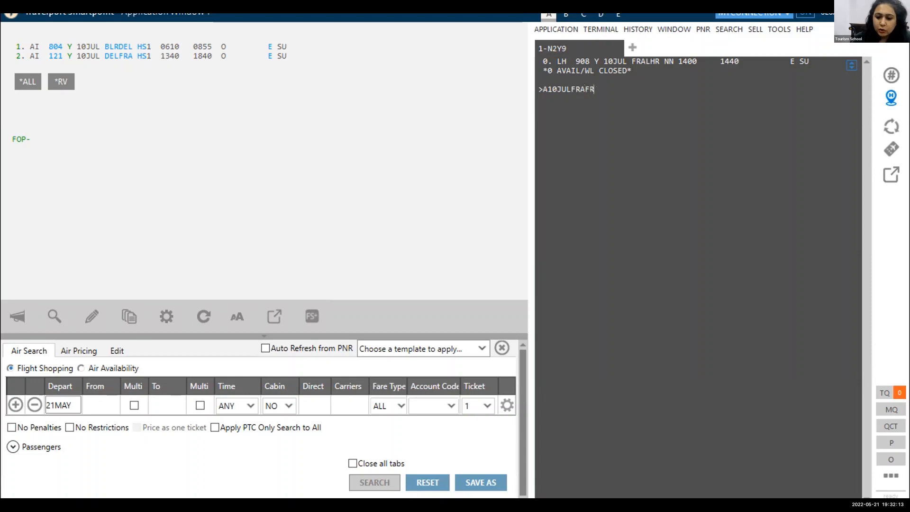
key("BackSpace")
key("BackSpace")
type("LON")
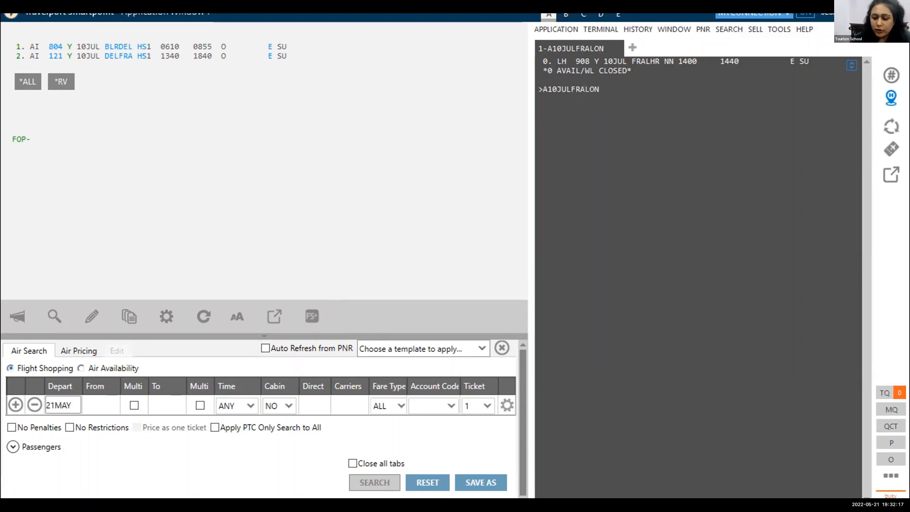
key("Return")
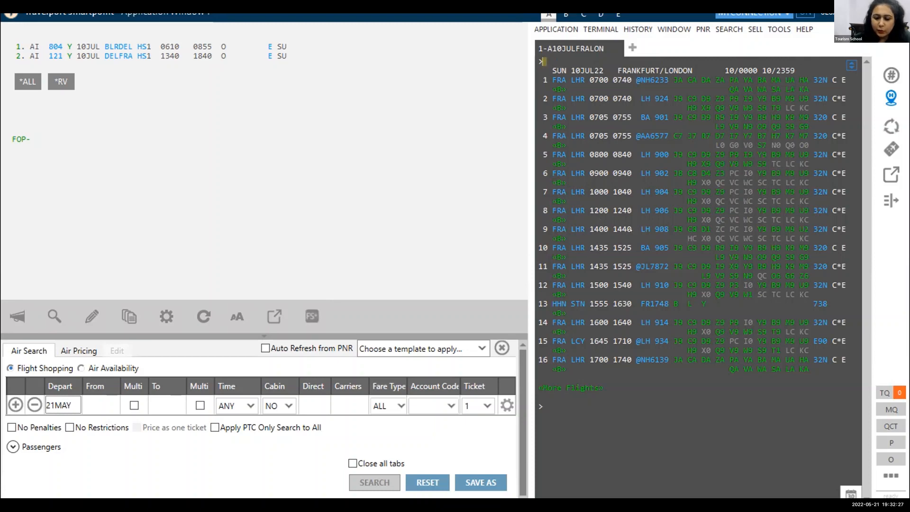
Sell one J-class seat on line 9 of the Frankfurt to London availability with N1J9.
left_click(556, 411)
type("N1")
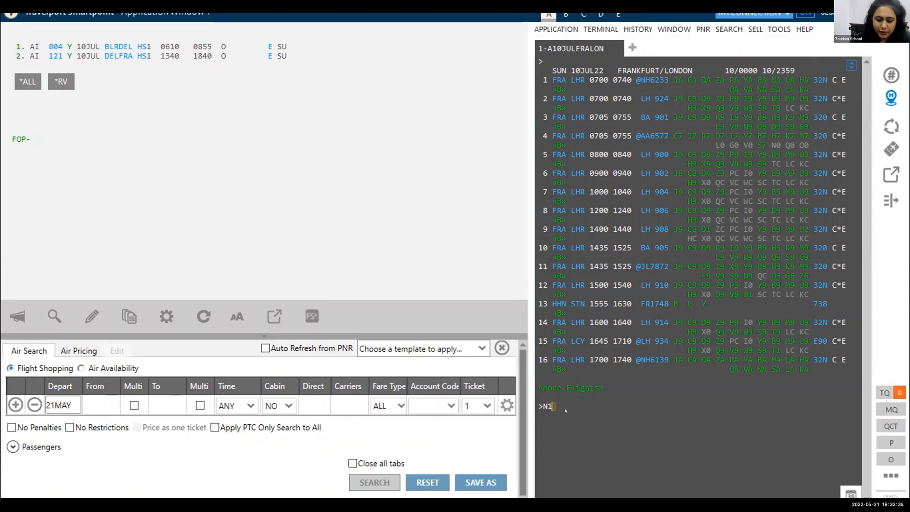
type("J9")
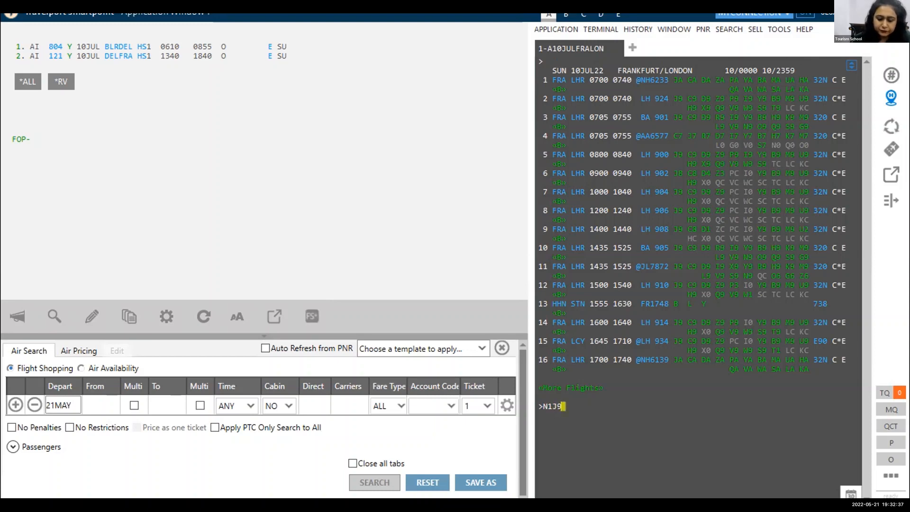
key("Return")
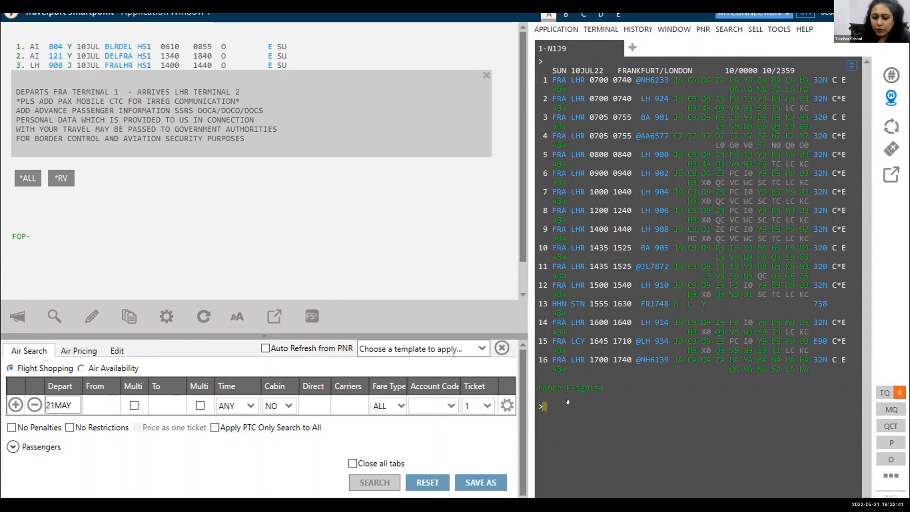
type("*R")
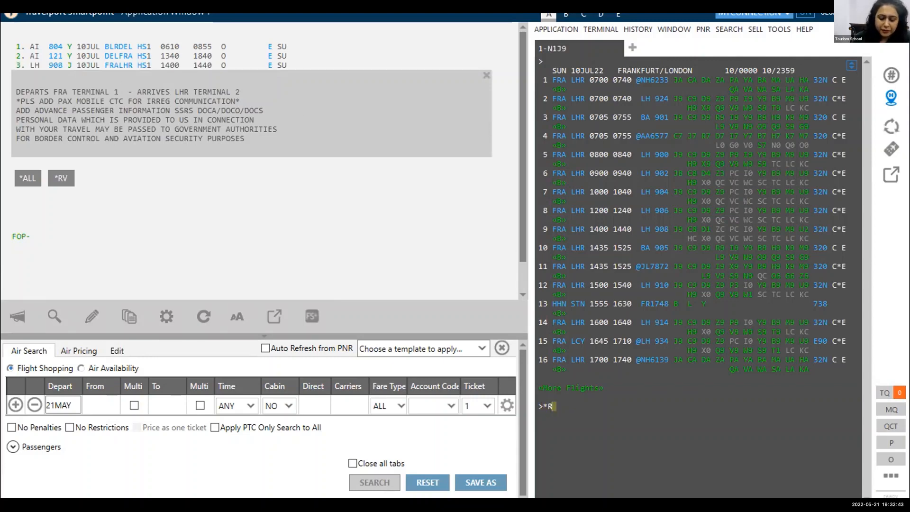
key("Return")
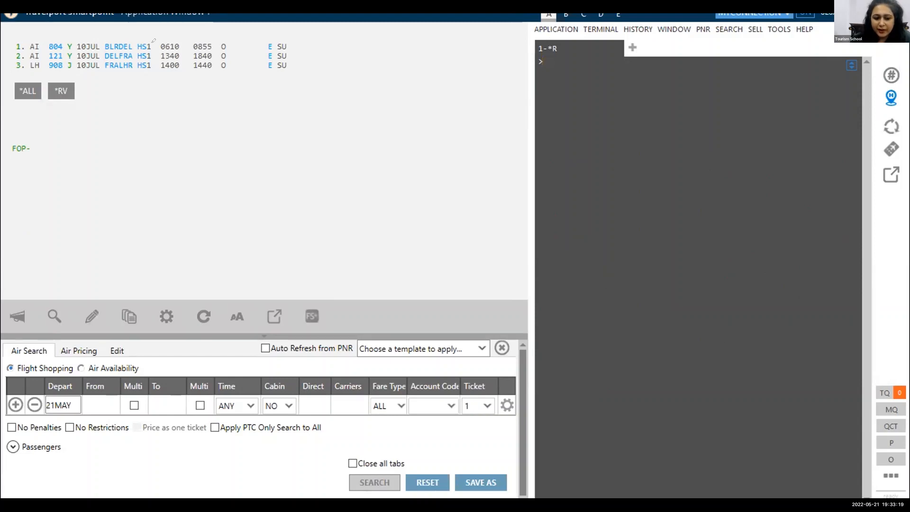
left_click_drag(158, 57, 214, 56)
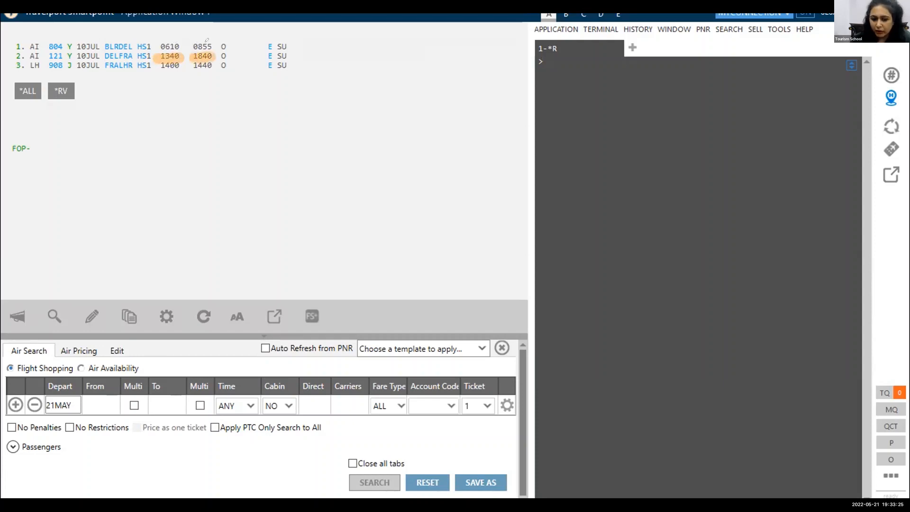
left_click_drag(154, 66, 182, 65)
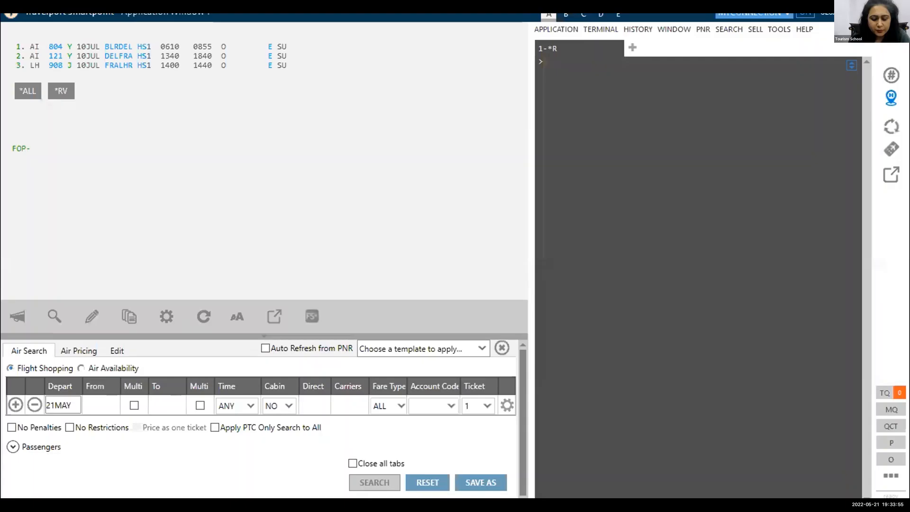
type("@MT")
key("Return")
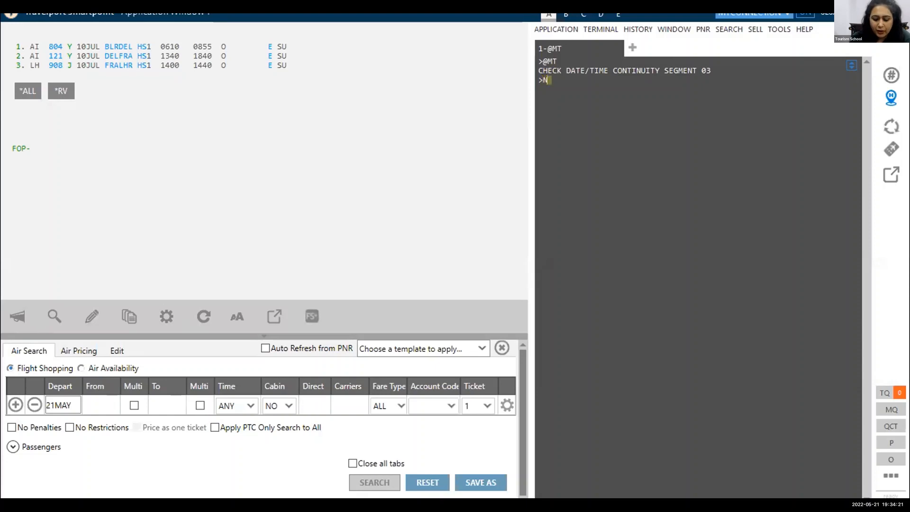
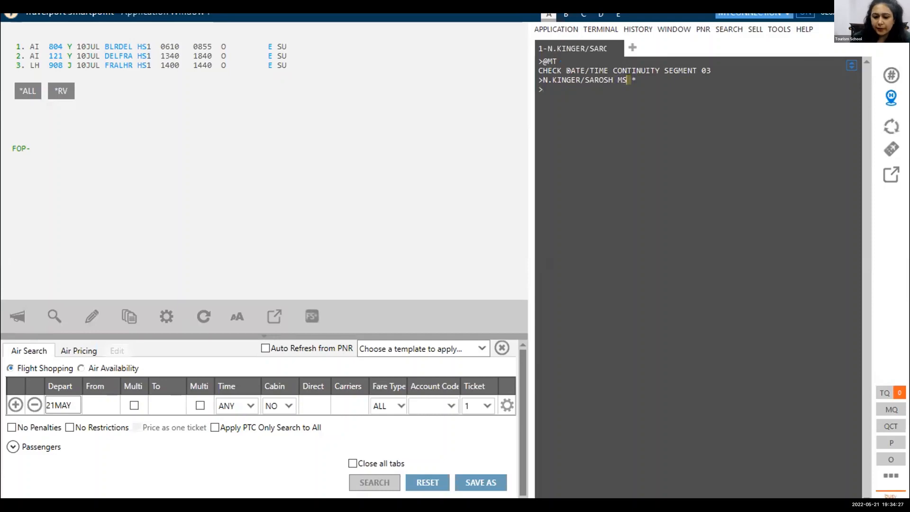
Add the passenger's surname, first name and title MS to the booking with an N. name entry.
key("Return")
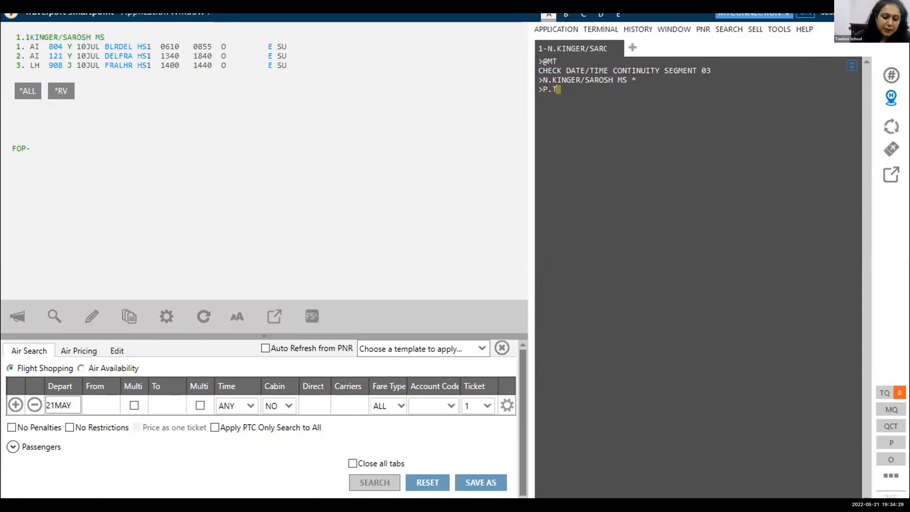
Fill in the booking's remaining mandatory fields with phone P.T*, ticketing T.T* and an R. entry giving the received-from name.
type("*")
key("Return")
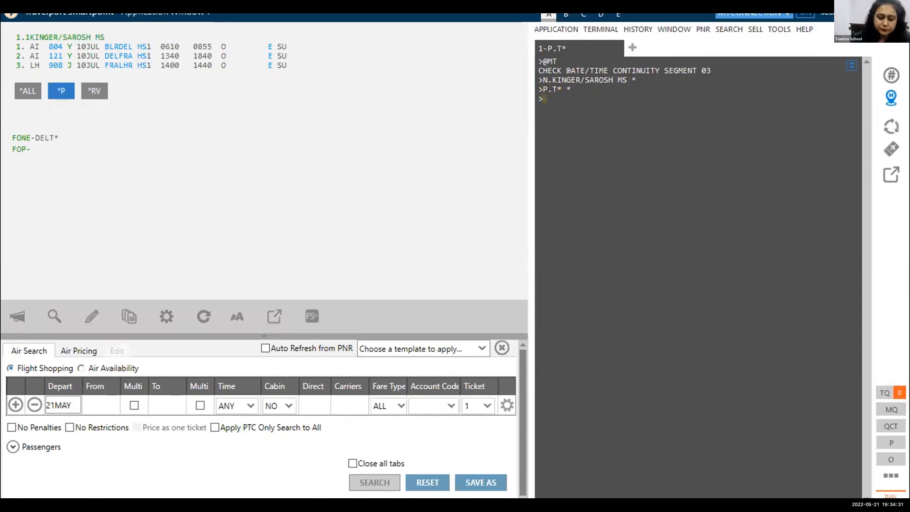
type("T.T*")
key("Return")
type("R.SAROSH")
key("Return")
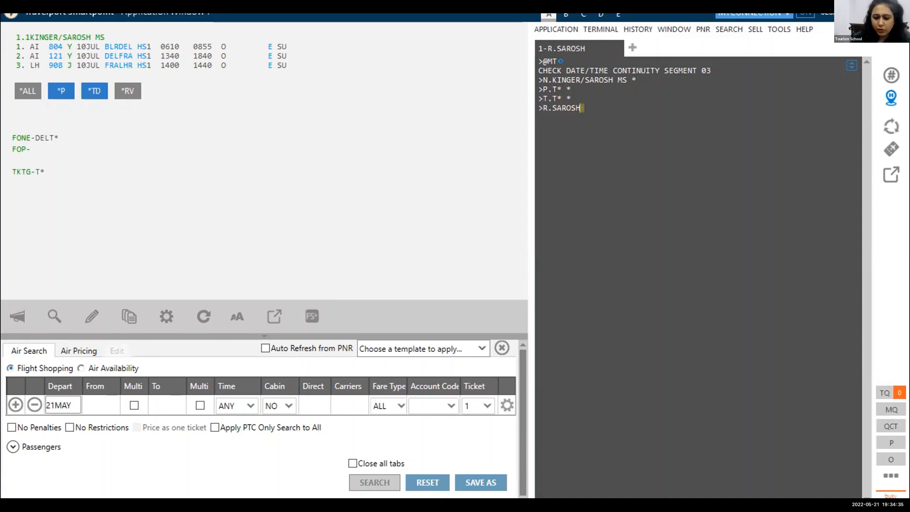
Try to end and retrieve the booking with ER, repeating the entry once.
type("ER")
key("Return")
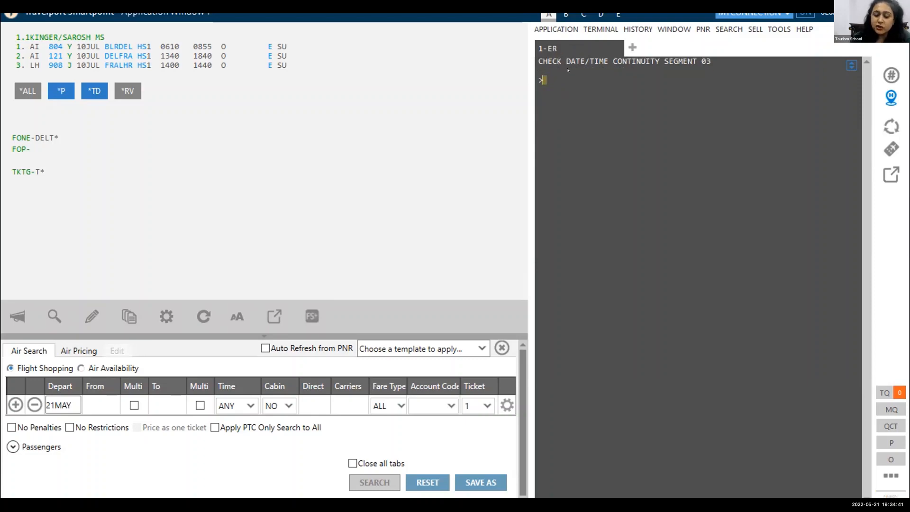
type("ER")
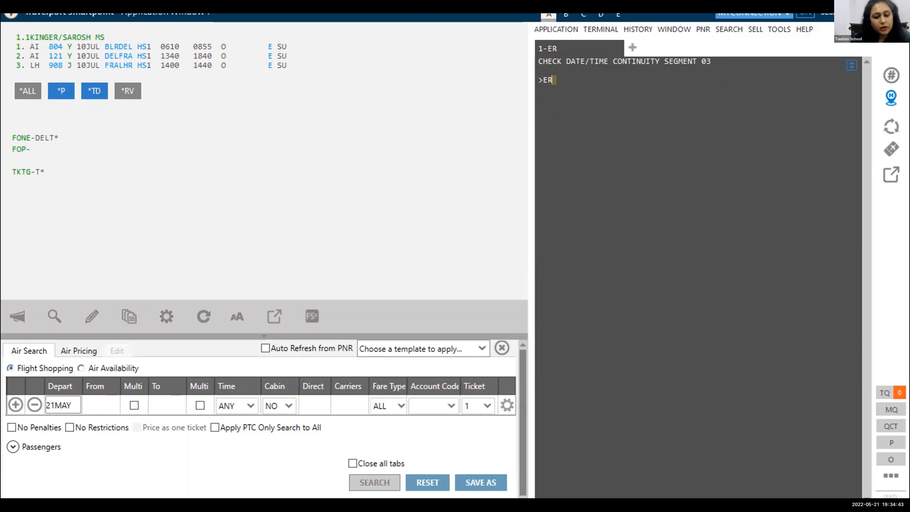
key("Return")
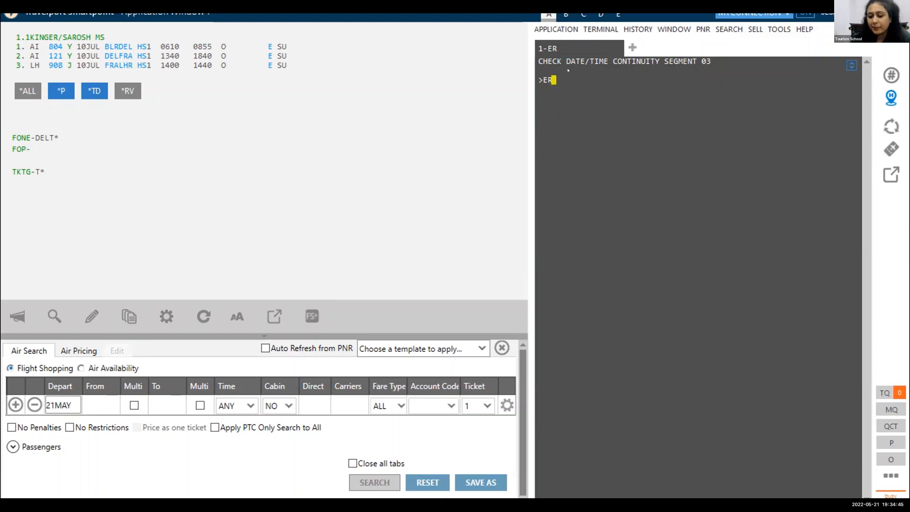